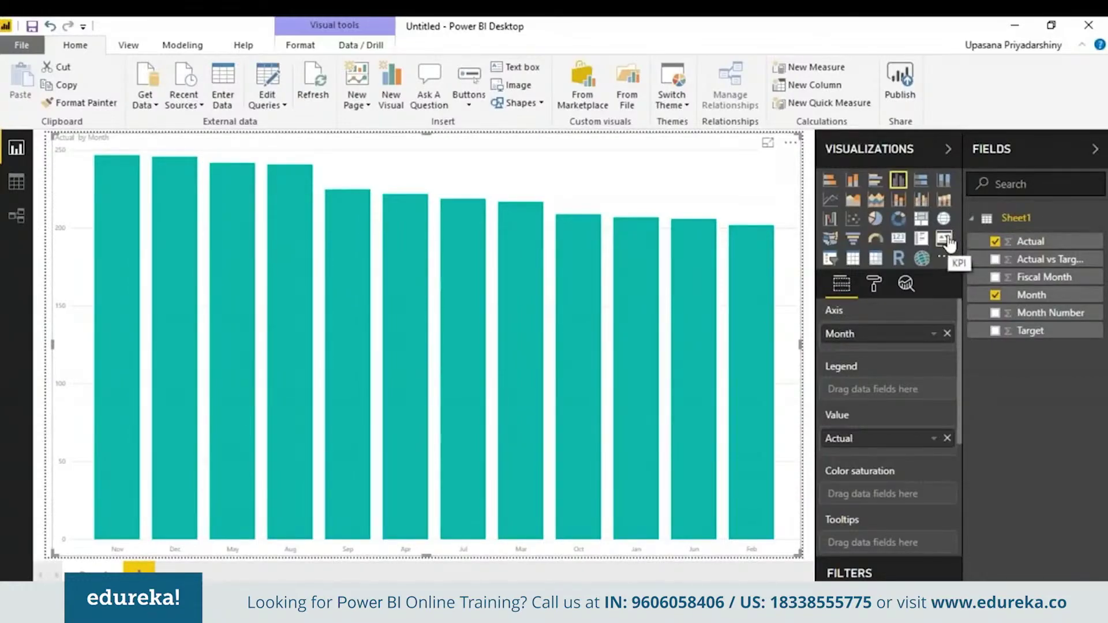
Convert the column chart of Actual by Month to a KPI visual and add Target as its target goal.
click(1048, 286)
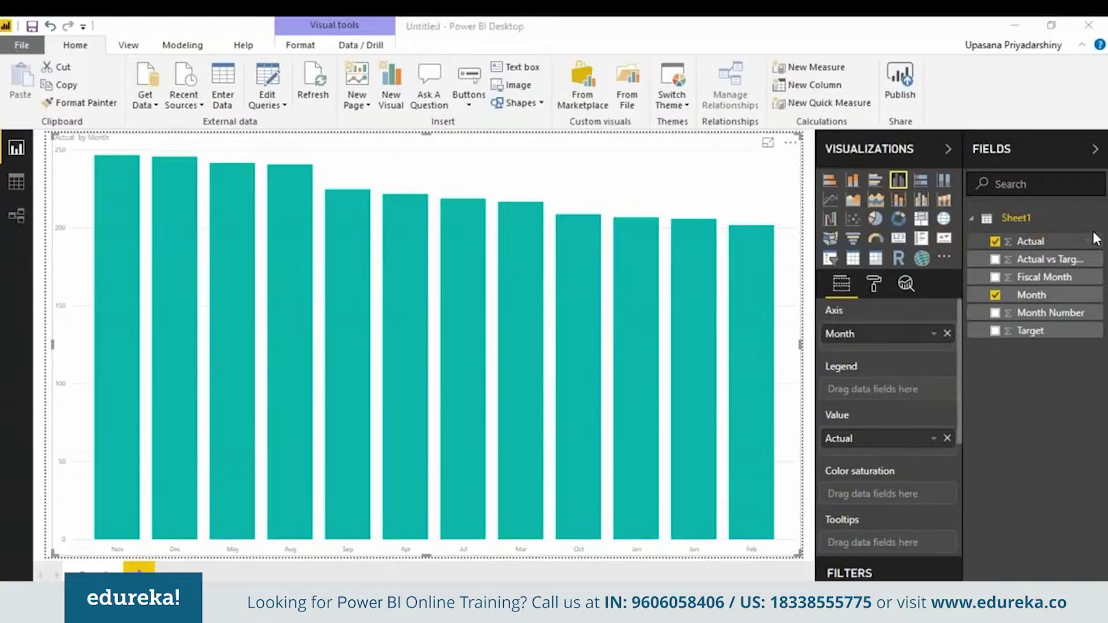
click(945, 242)
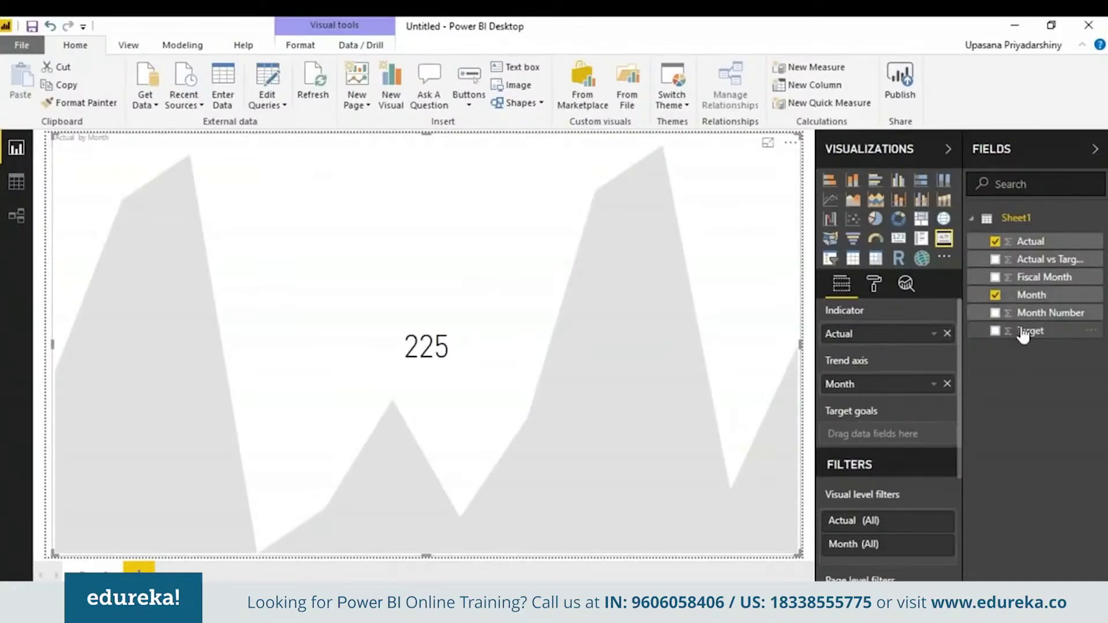
drag(1023, 334, 931, 374)
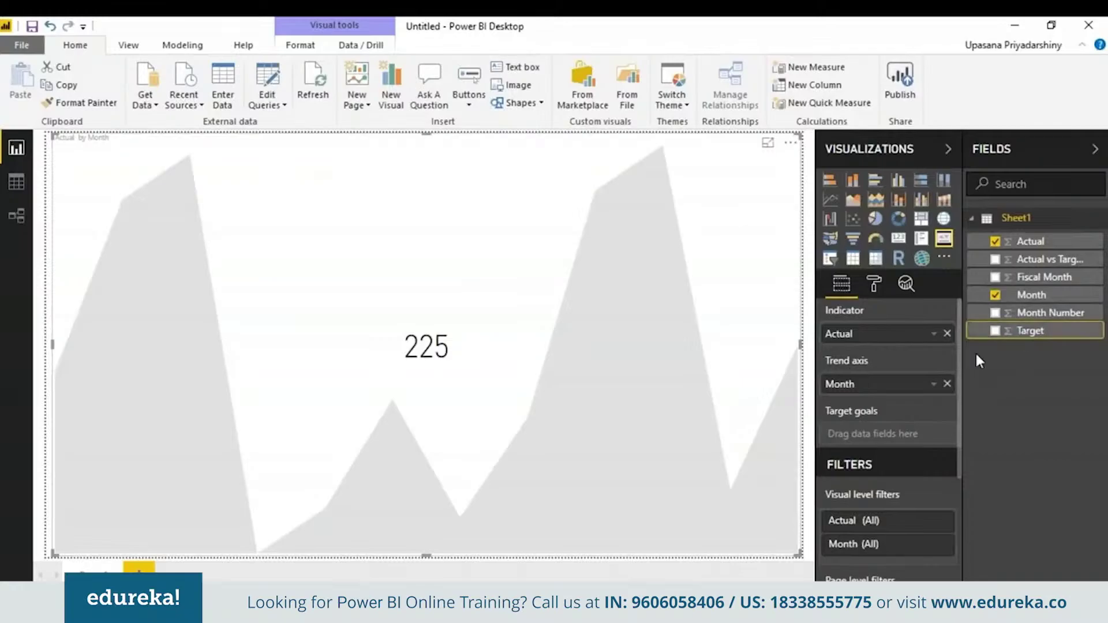
drag(1030, 331, 915, 438)
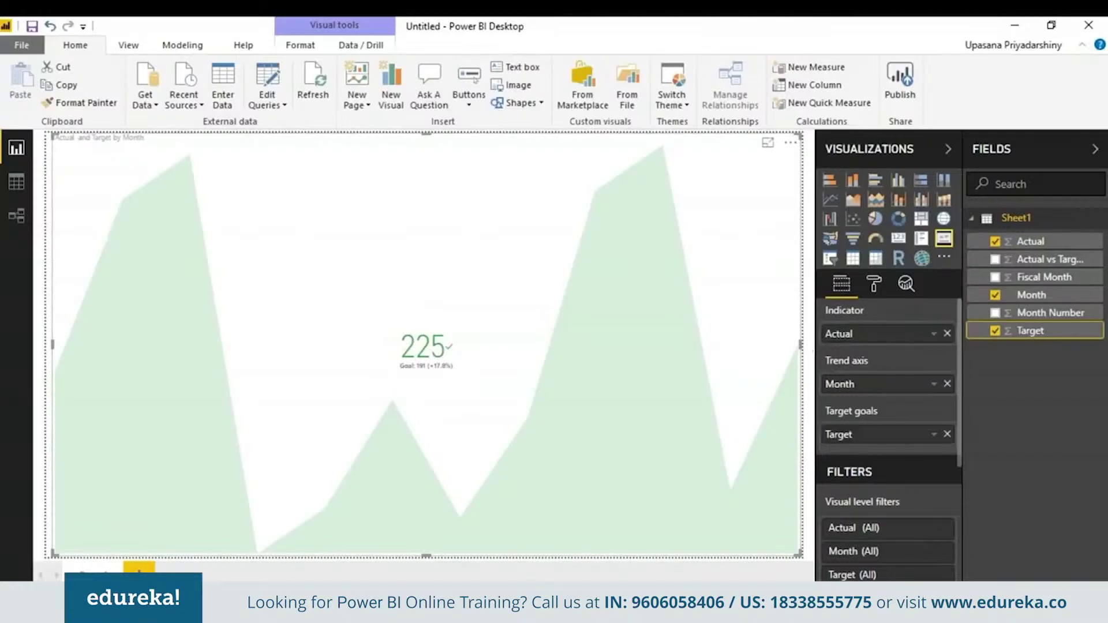
Narrow the KPI visual to the left half of the page and add a table of Month, Actual and Target beside it.
drag(804, 347, 425, 351)
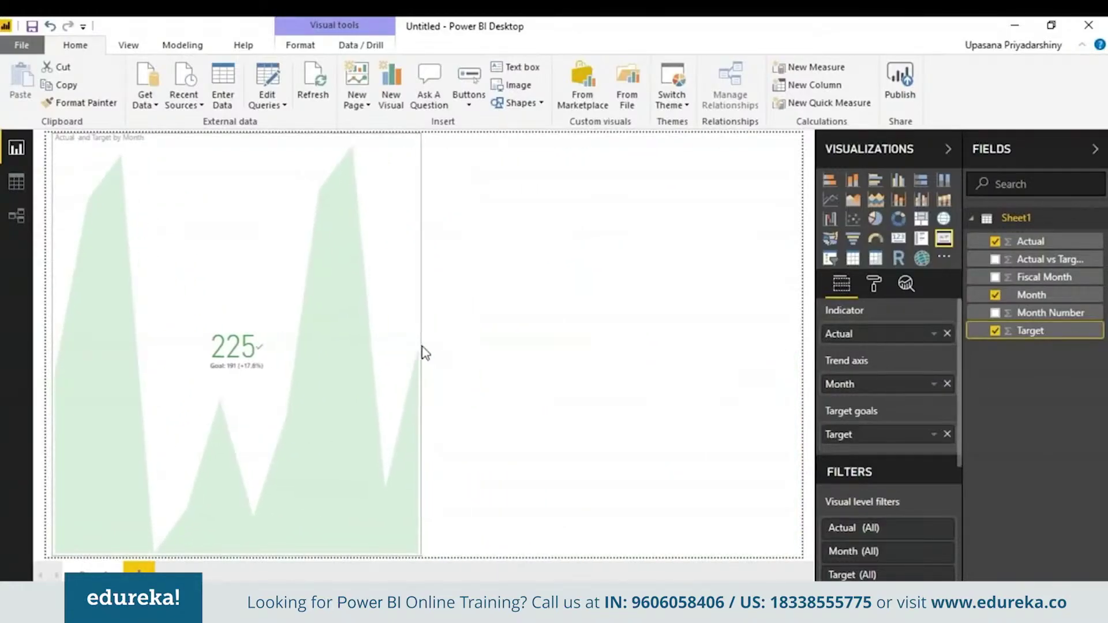
click(457, 342)
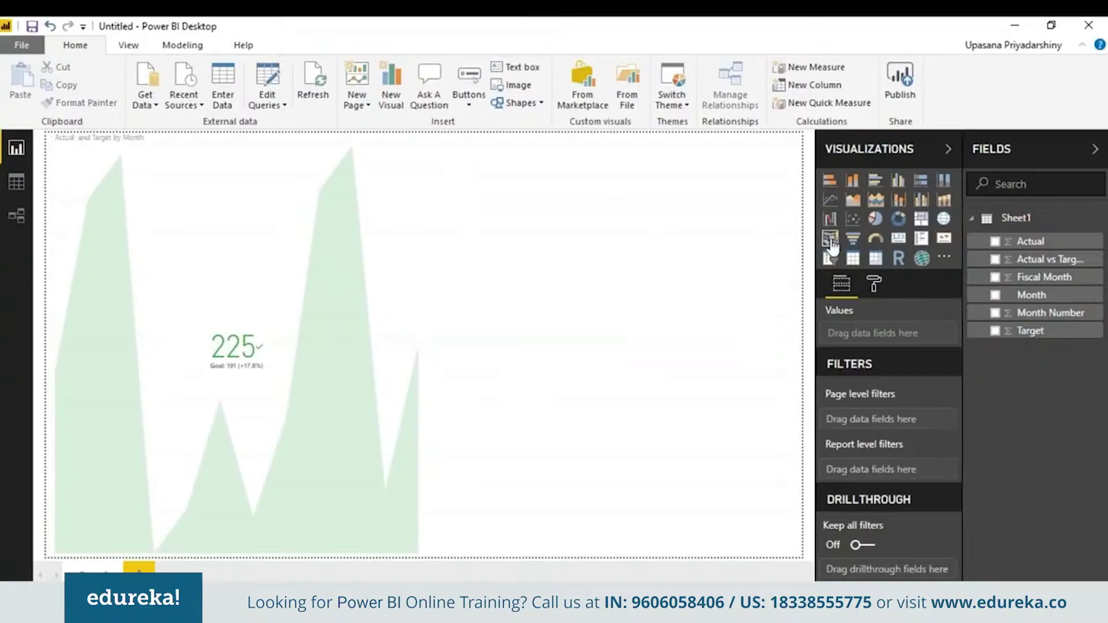
click(852, 259)
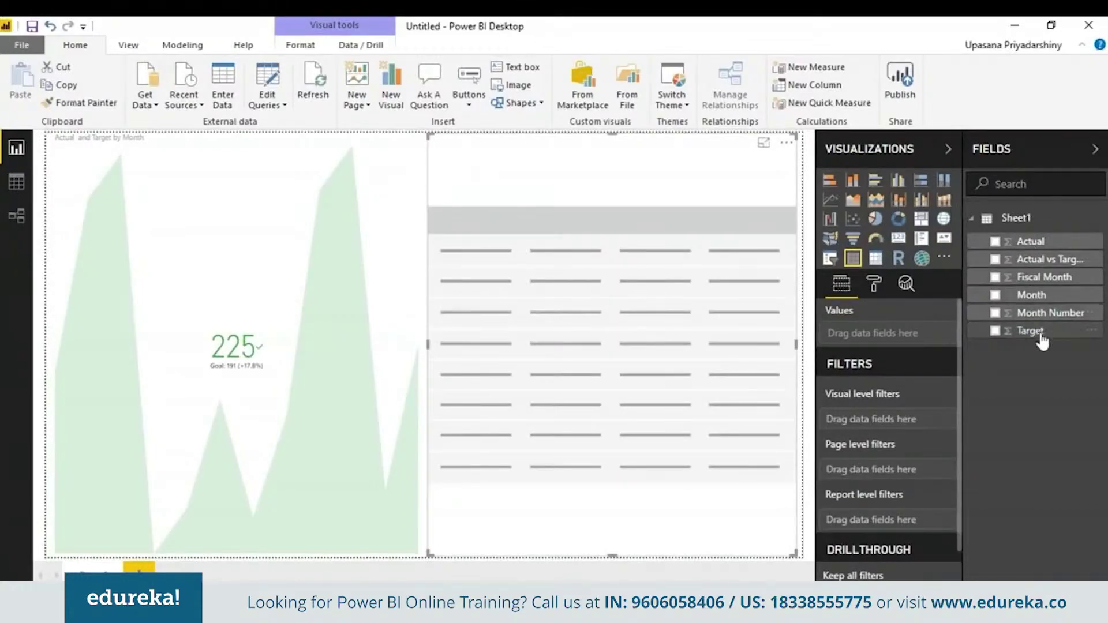
drag(1036, 299, 641, 311)
drag(1033, 247, 597, 209)
drag(1047, 334, 658, 280)
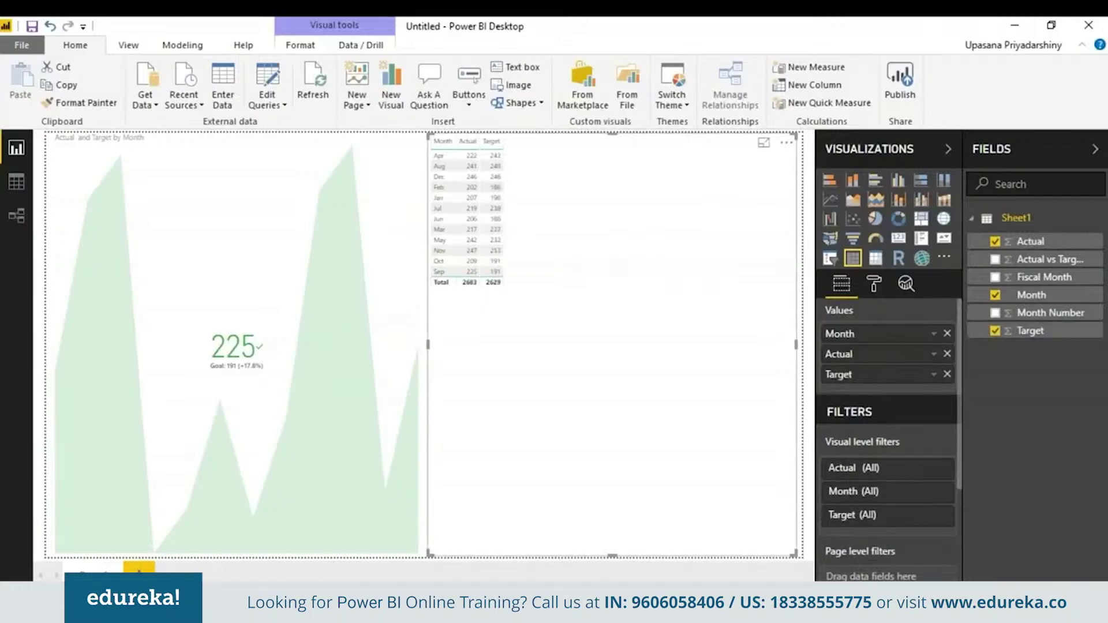
Set the table's grid text size to 20.
click(875, 283)
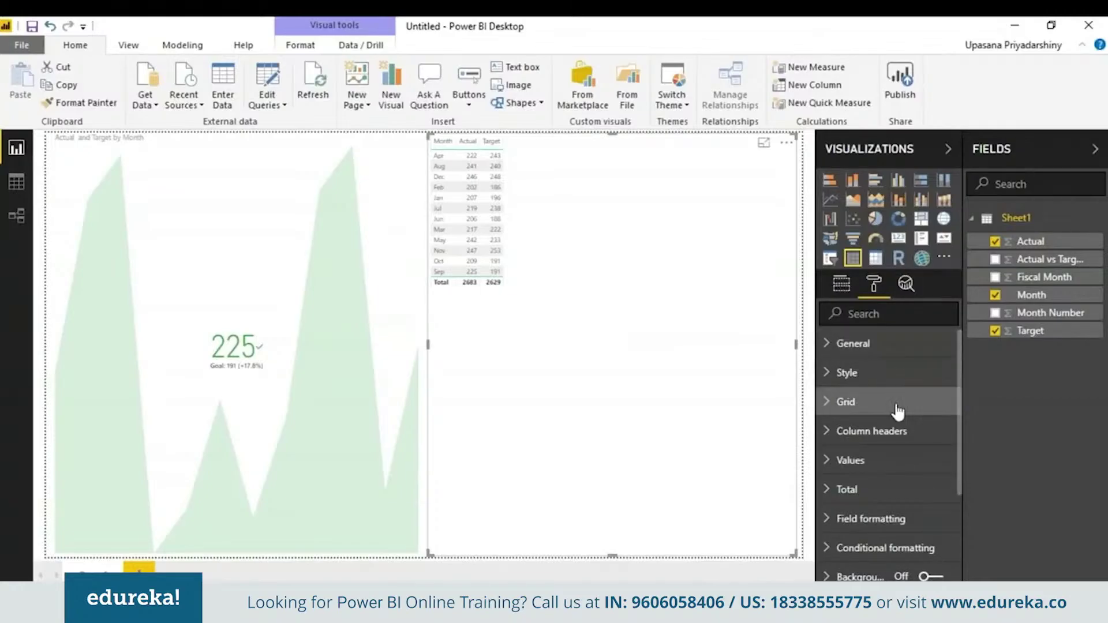
click(907, 383)
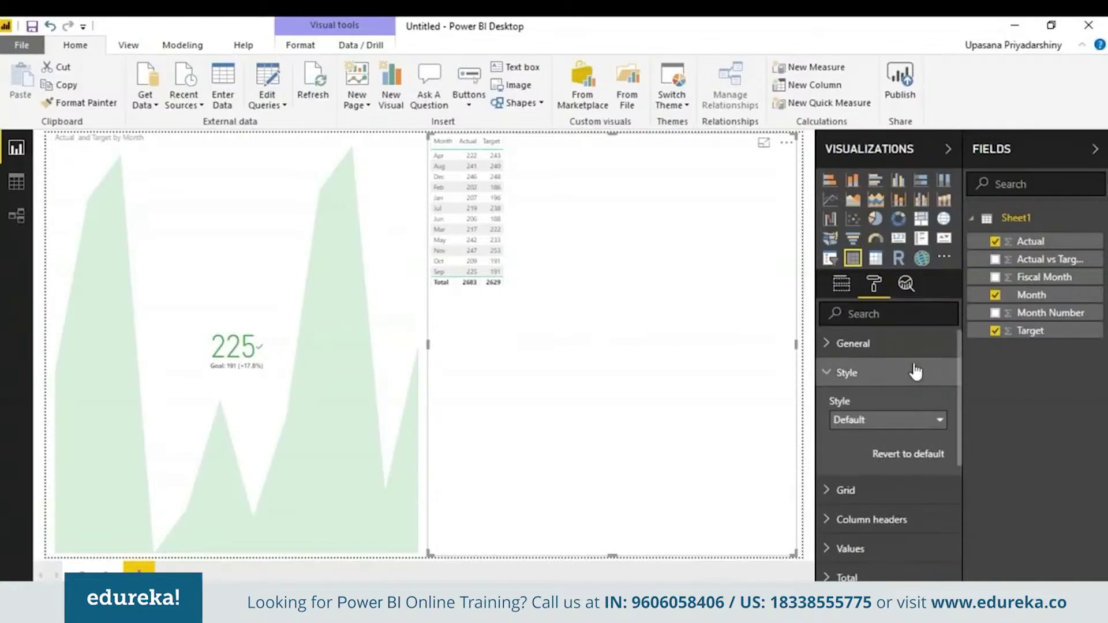
click(910, 347)
drag(959, 404, 964, 527)
click(875, 406)
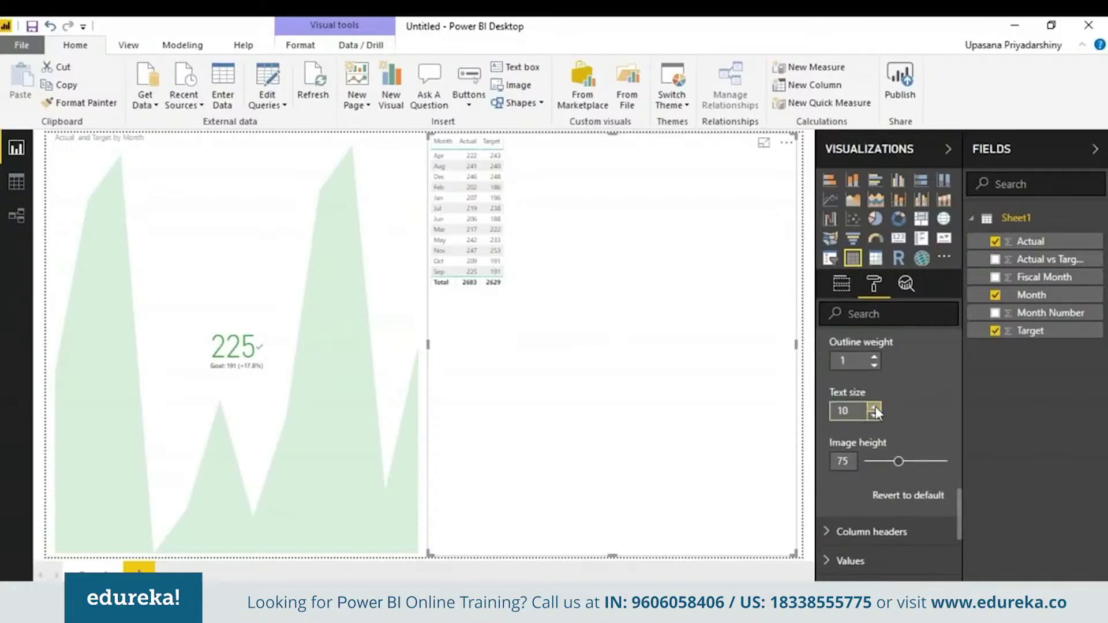
click(875, 406)
click(874, 406)
click(875, 406)
click(875, 406)
click(875, 406)
click(875, 407)
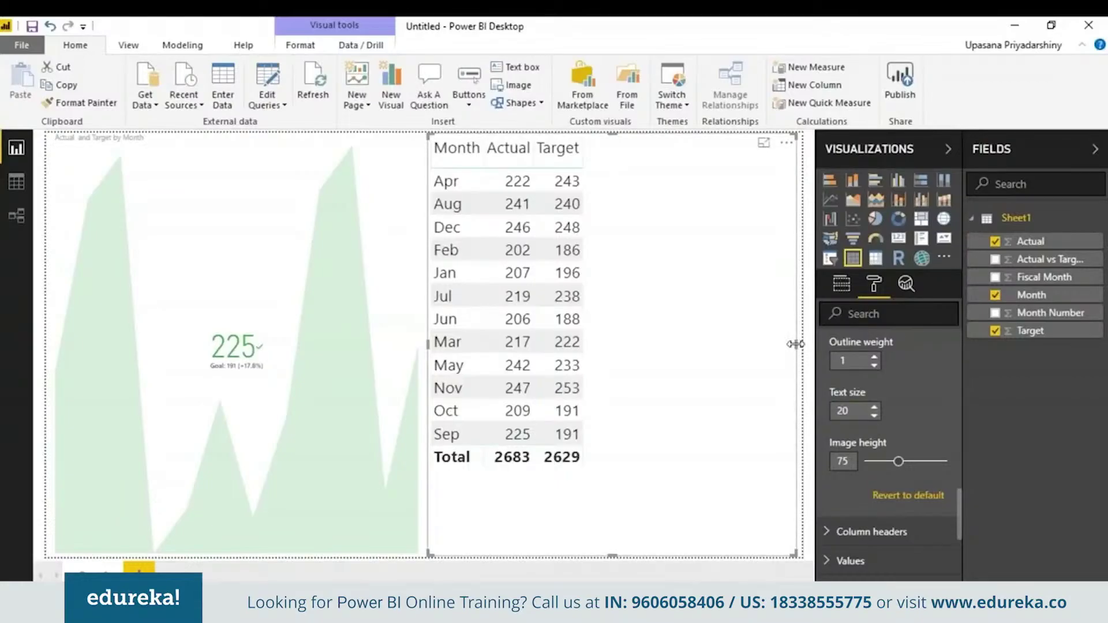
Shrink the table visual's width and height to fit closely around its three columns and total row.
drag(795, 355, 601, 343)
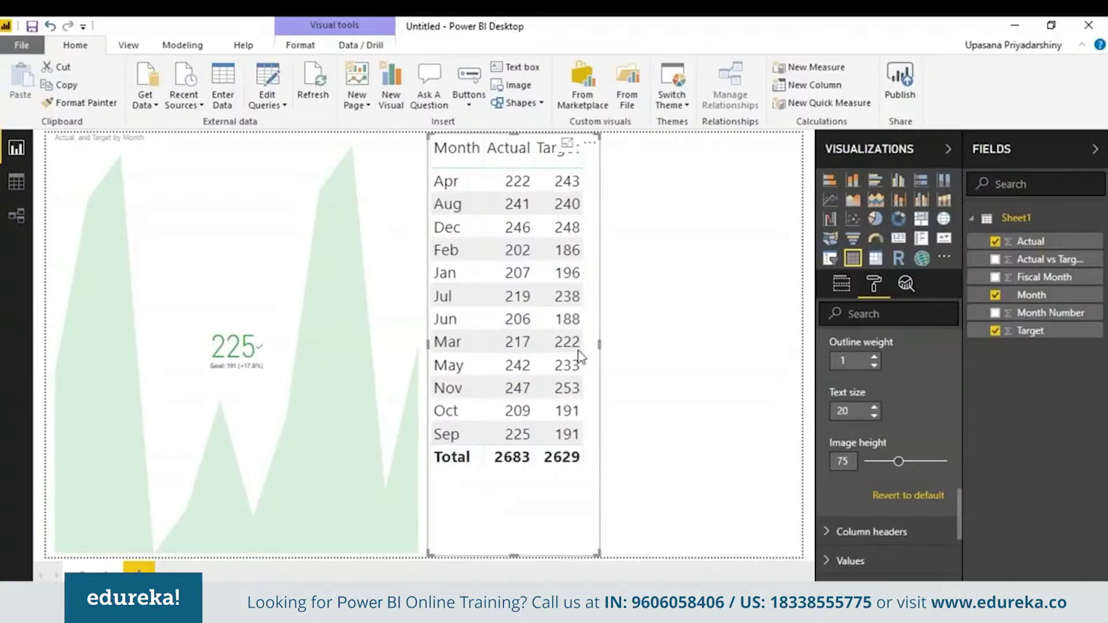
drag(513, 556, 513, 474)
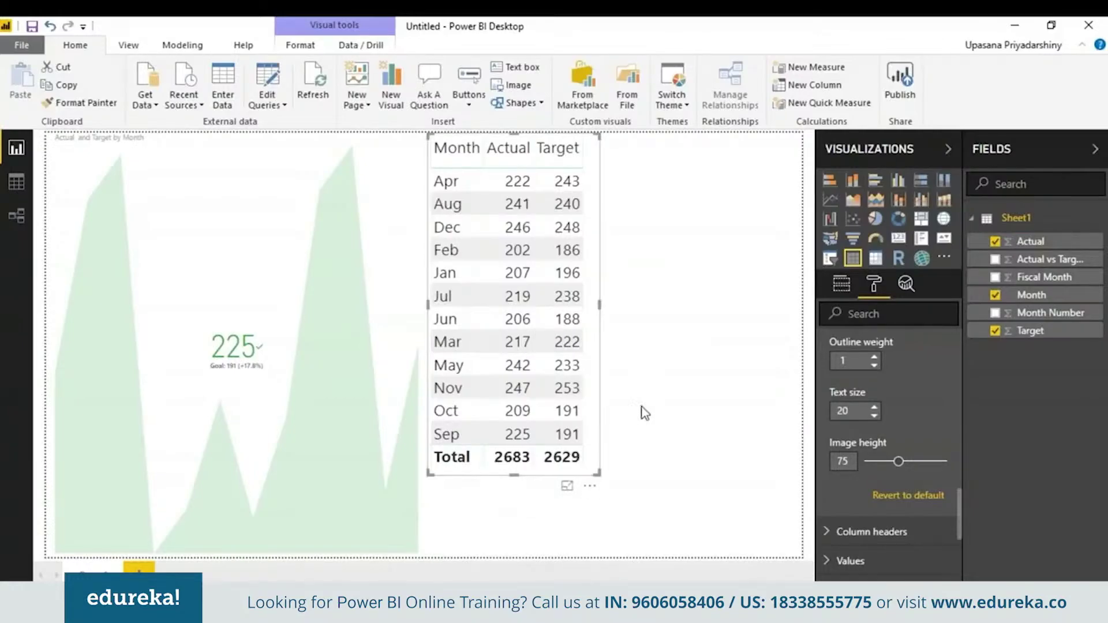
click(644, 413)
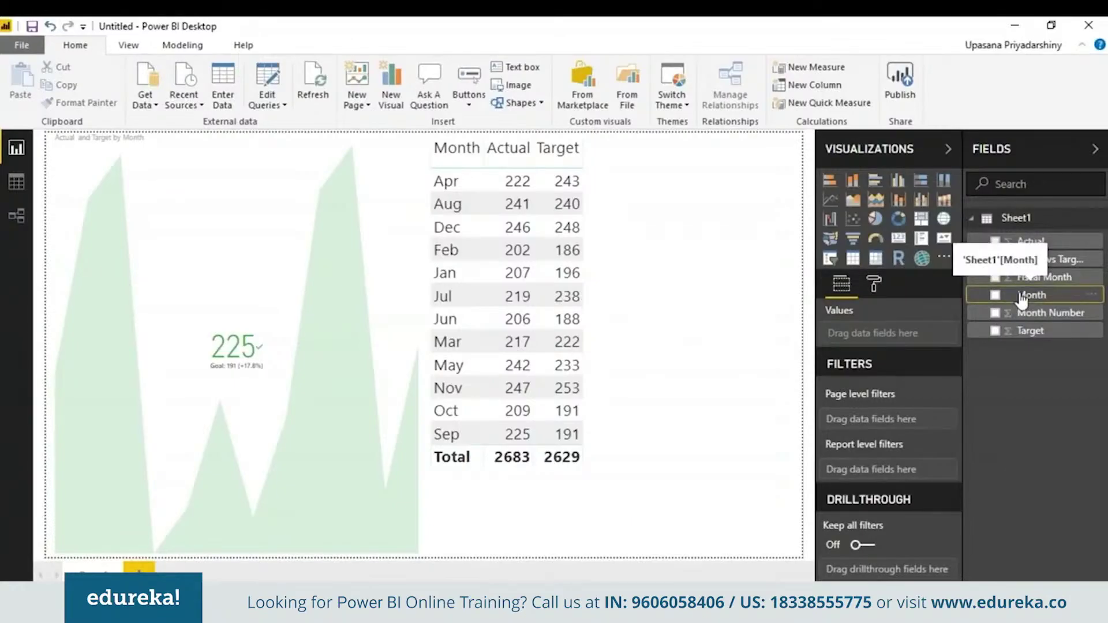
Sort the Month field by the Month Number column.
click(198, 40)
click(279, 108)
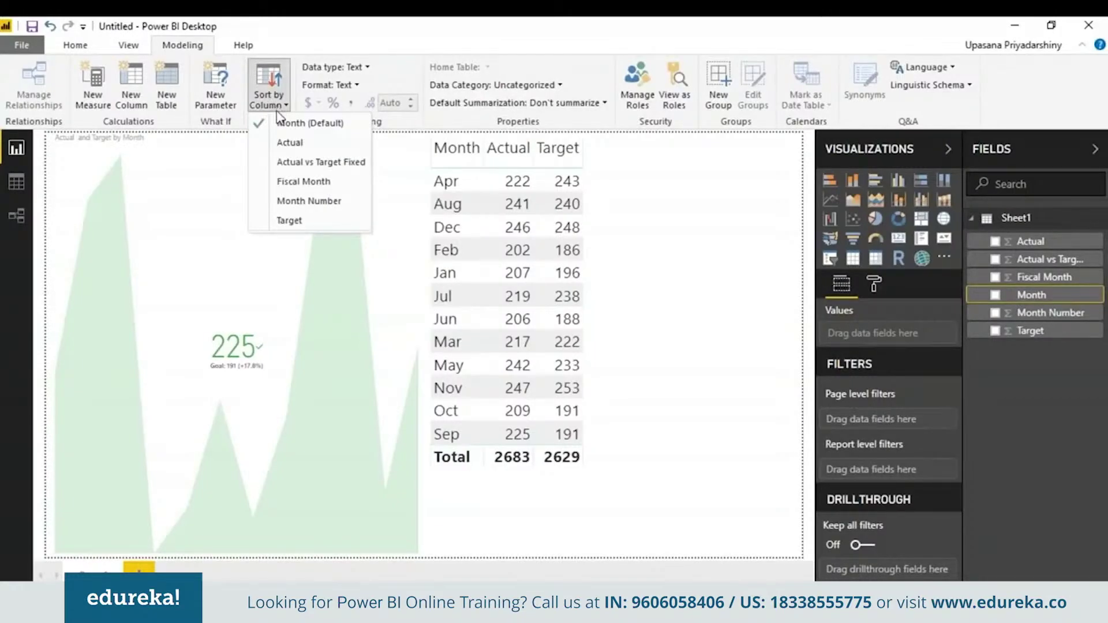
click(287, 201)
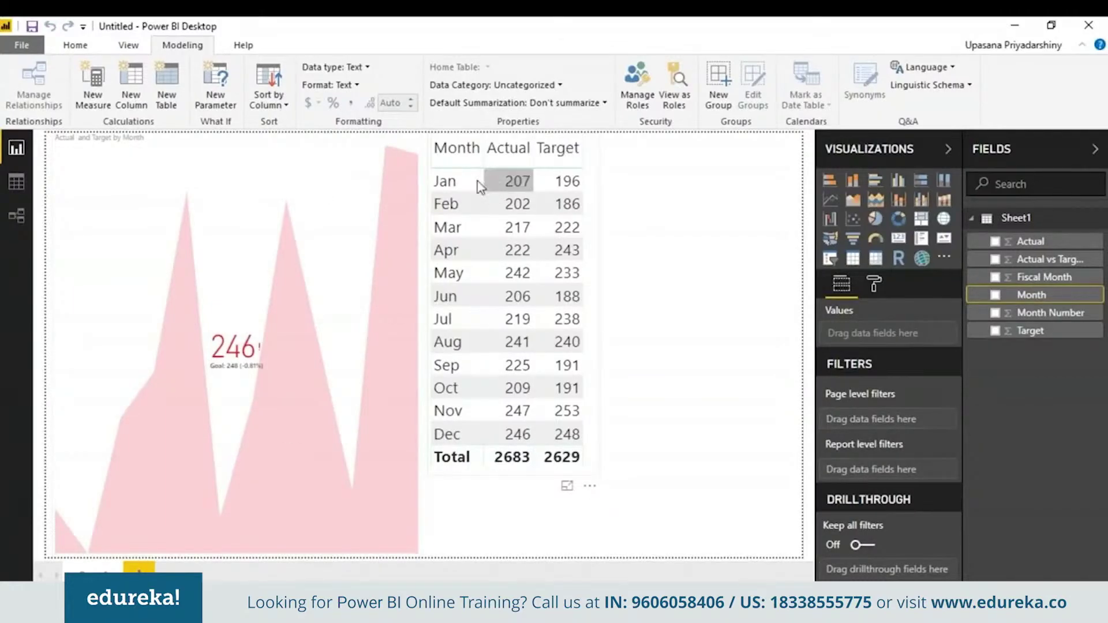
Examine the KPI visual's Indicator, Trend axis and Goals formatting options.
click(141, 304)
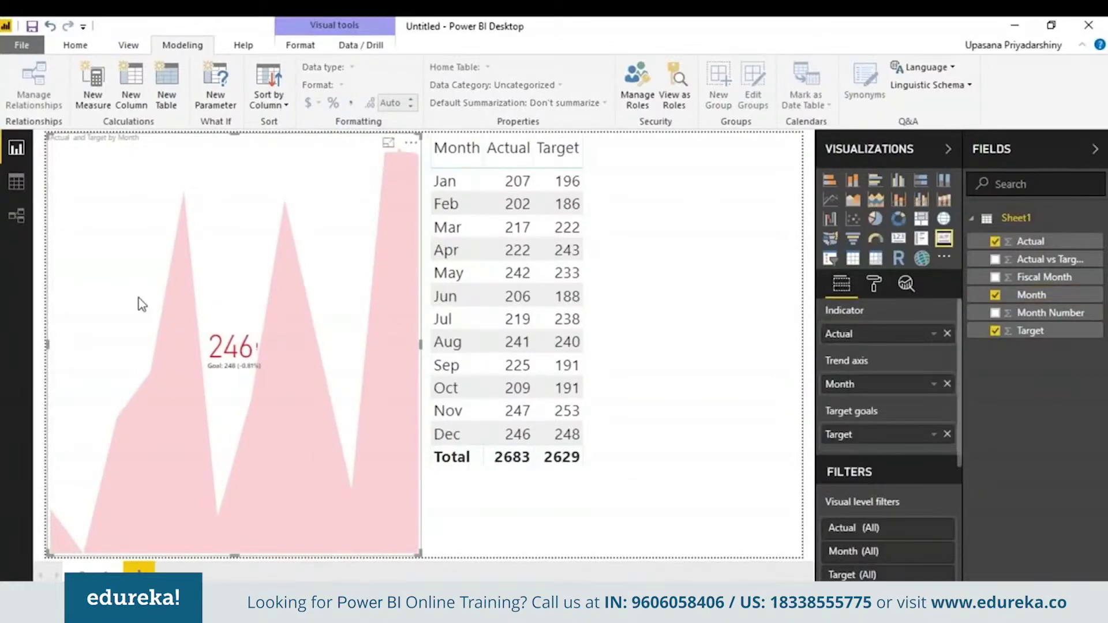
click(872, 284)
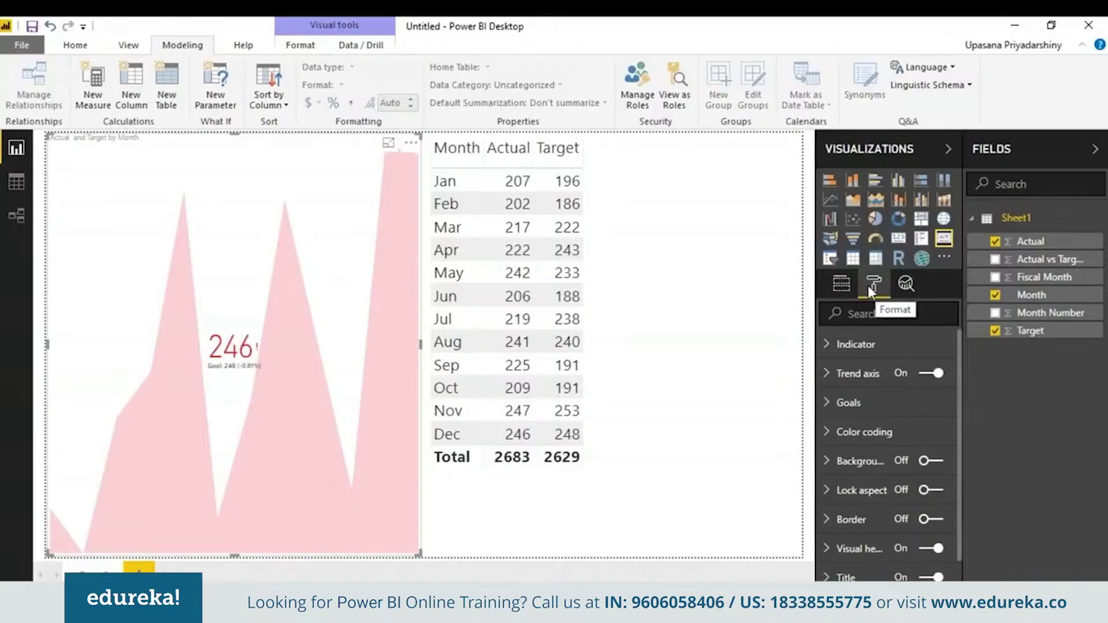
click(877, 343)
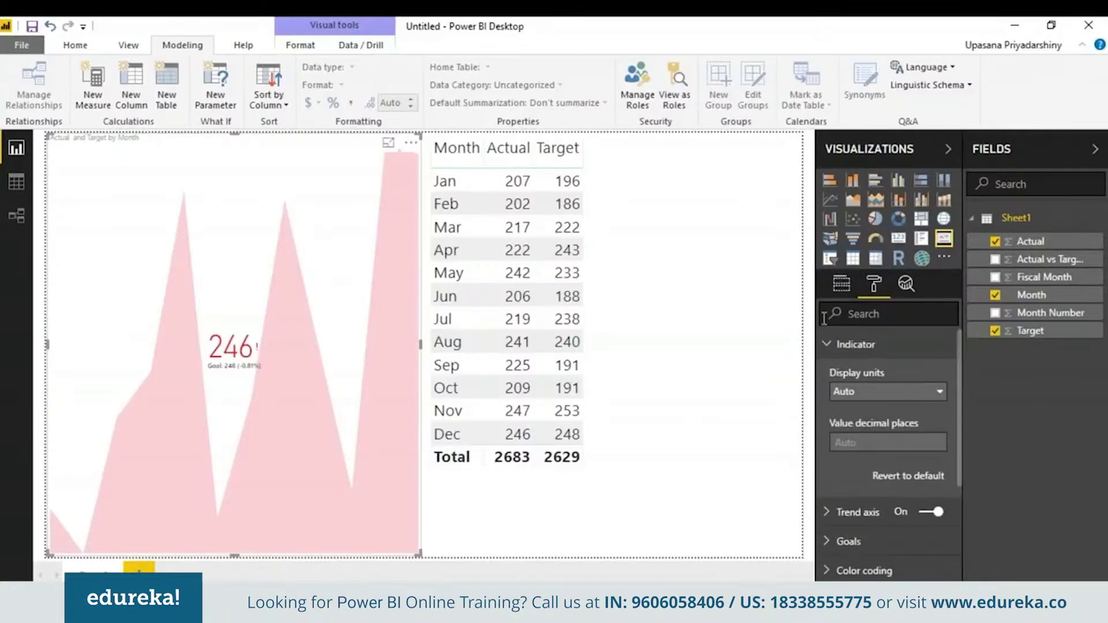
click(829, 346)
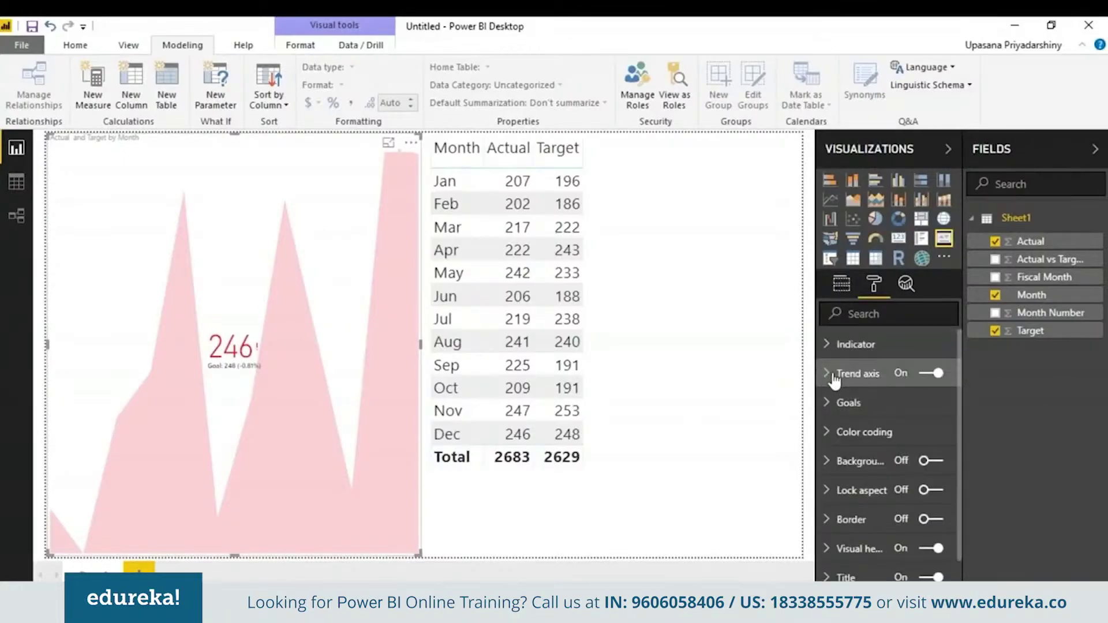
click(834, 376)
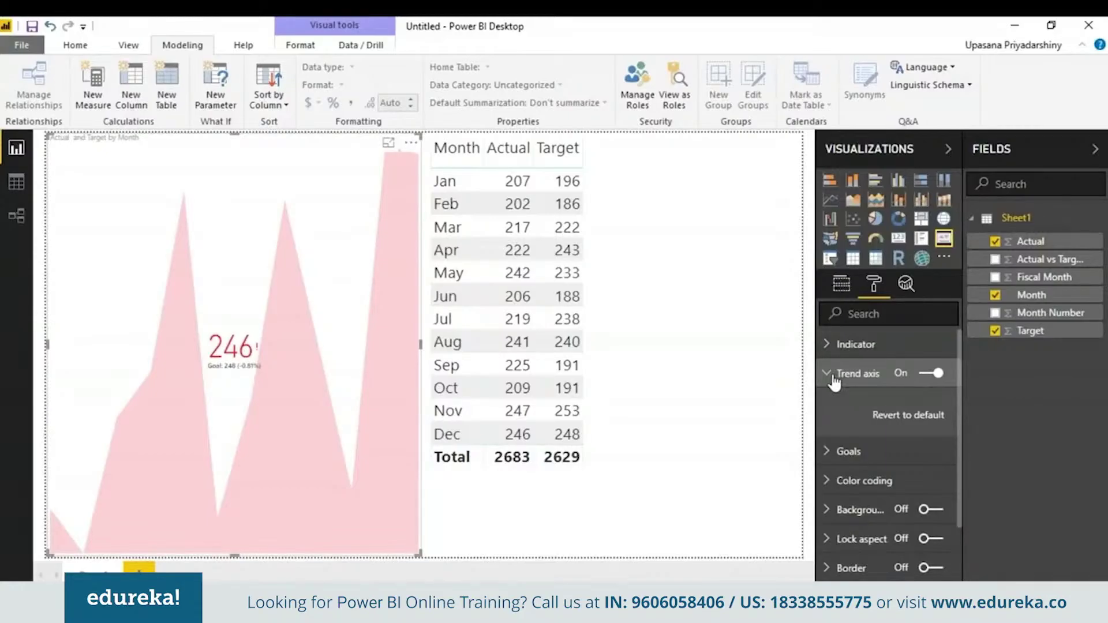
click(834, 380)
click(838, 407)
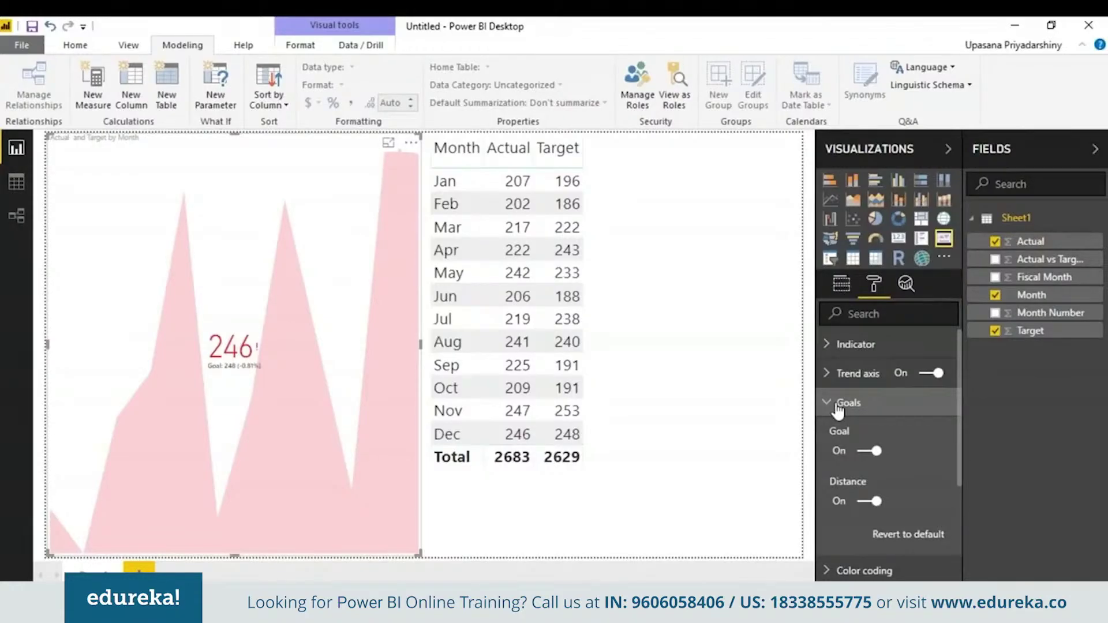
click(838, 407)
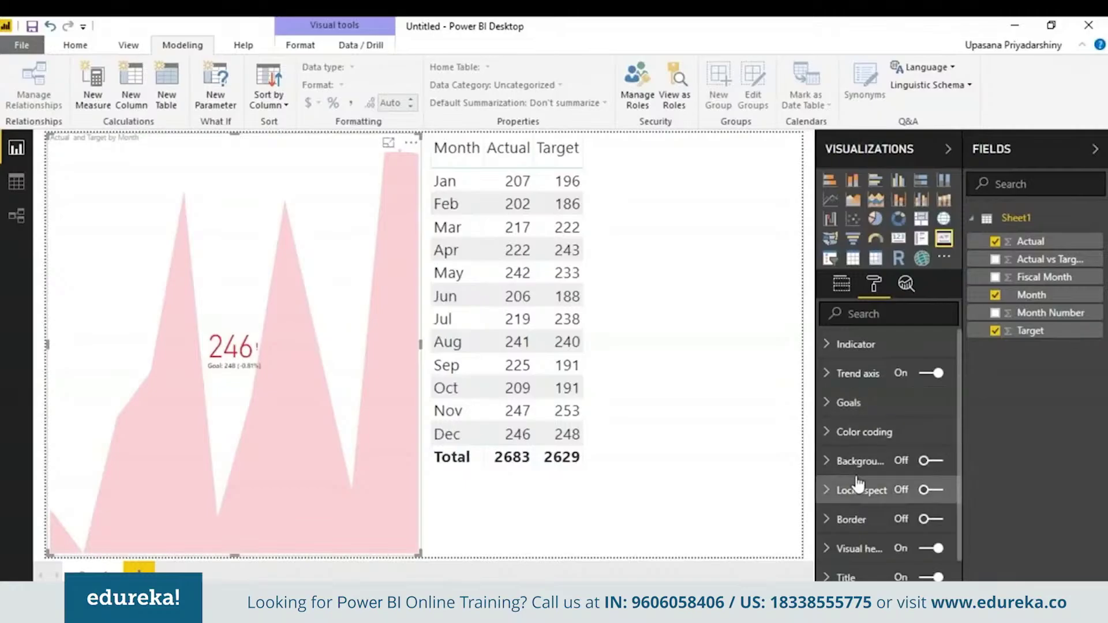
Review the KPI's color coding options, choosing High is good as the direction, and return to its field assignments.
click(845, 432)
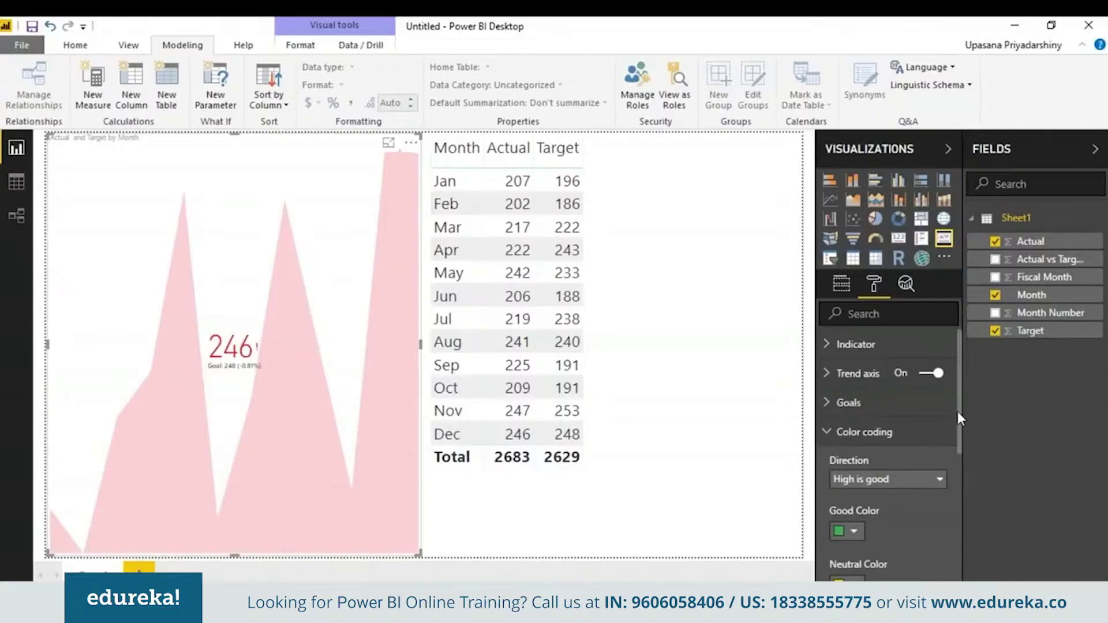
scroll(958, 411, down, 3)
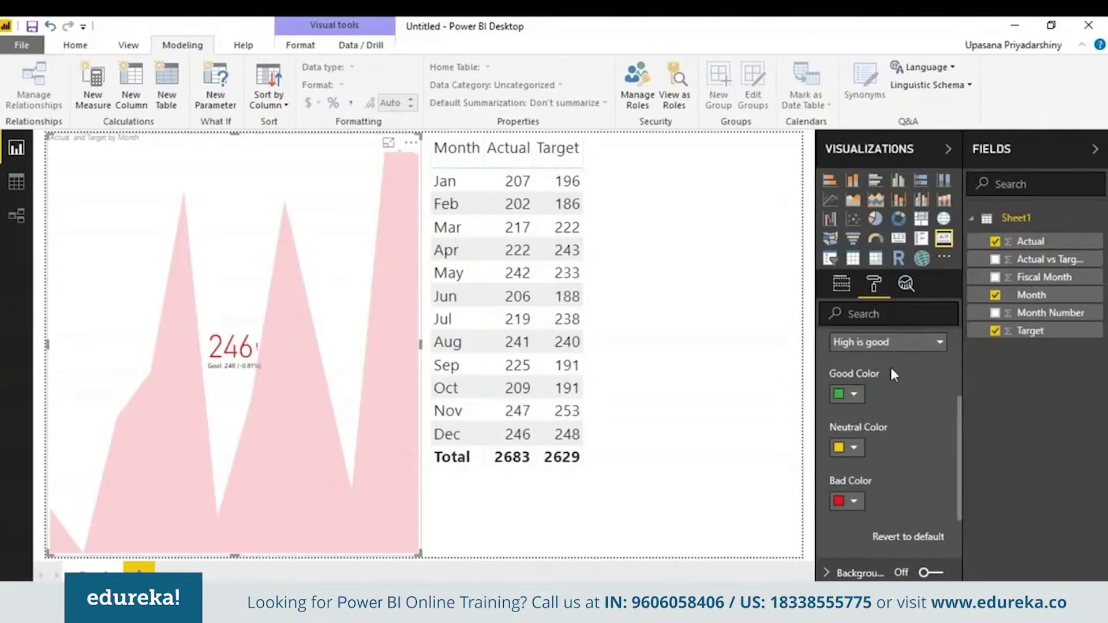
click(939, 344)
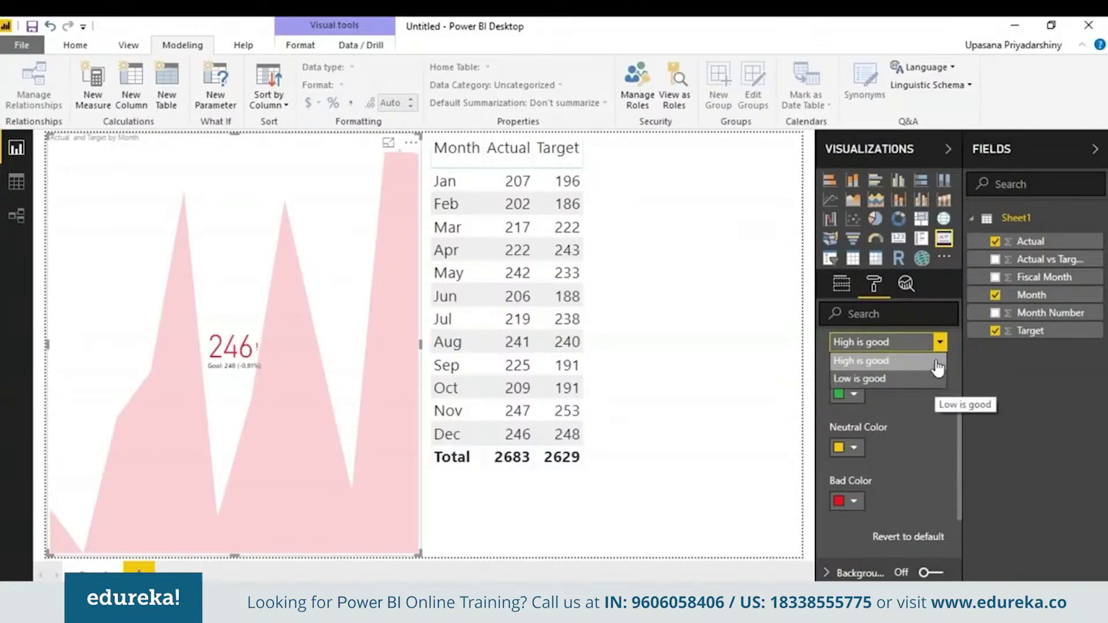
click(932, 361)
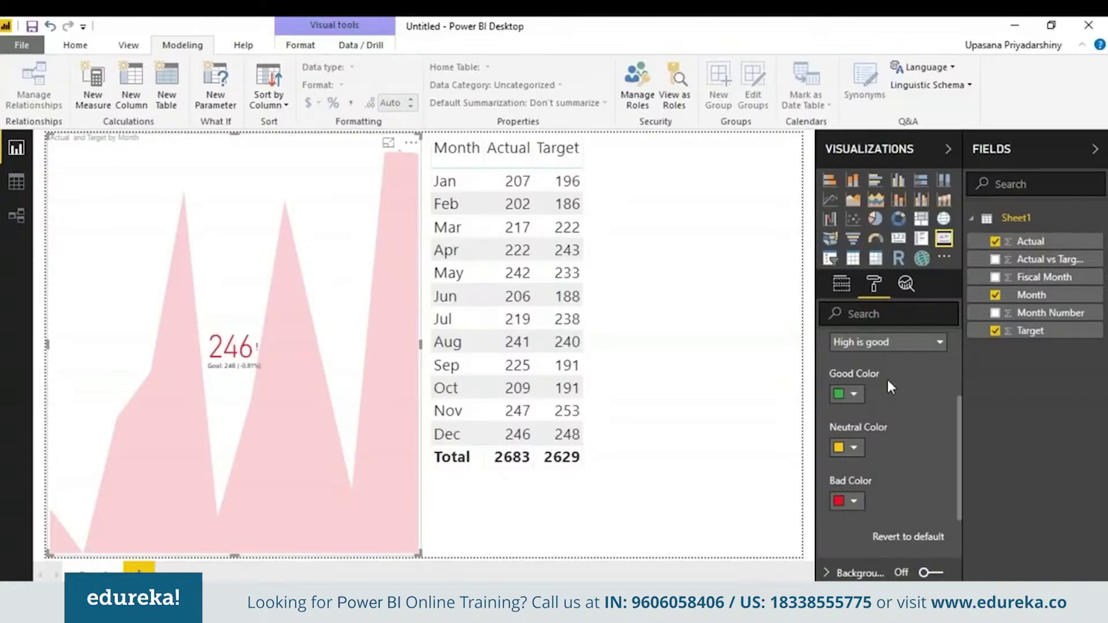
click(917, 344)
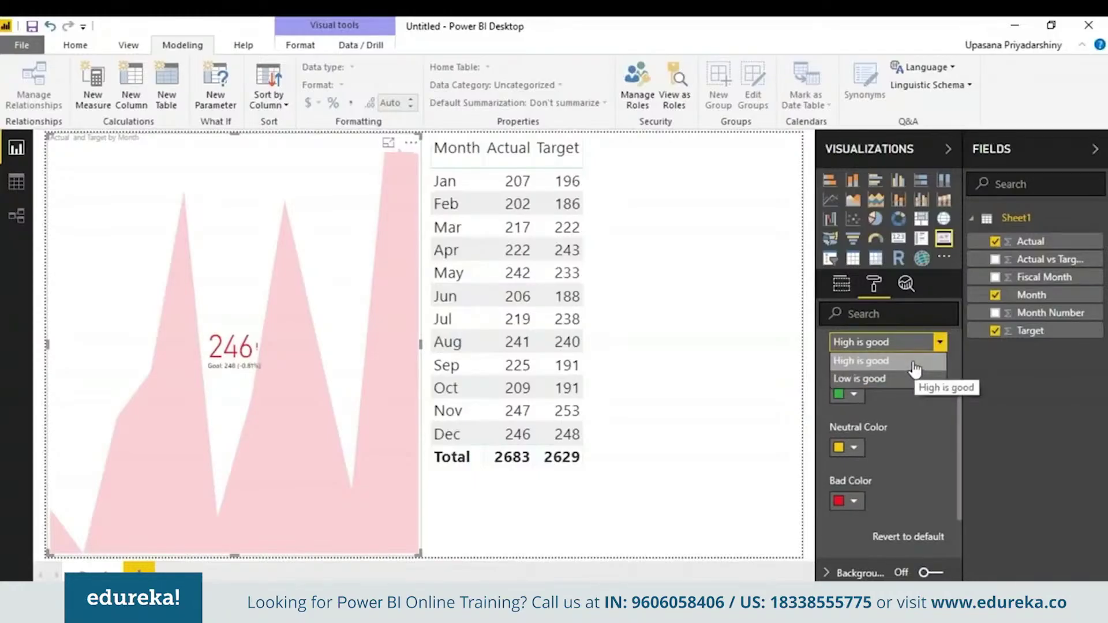
click(915, 362)
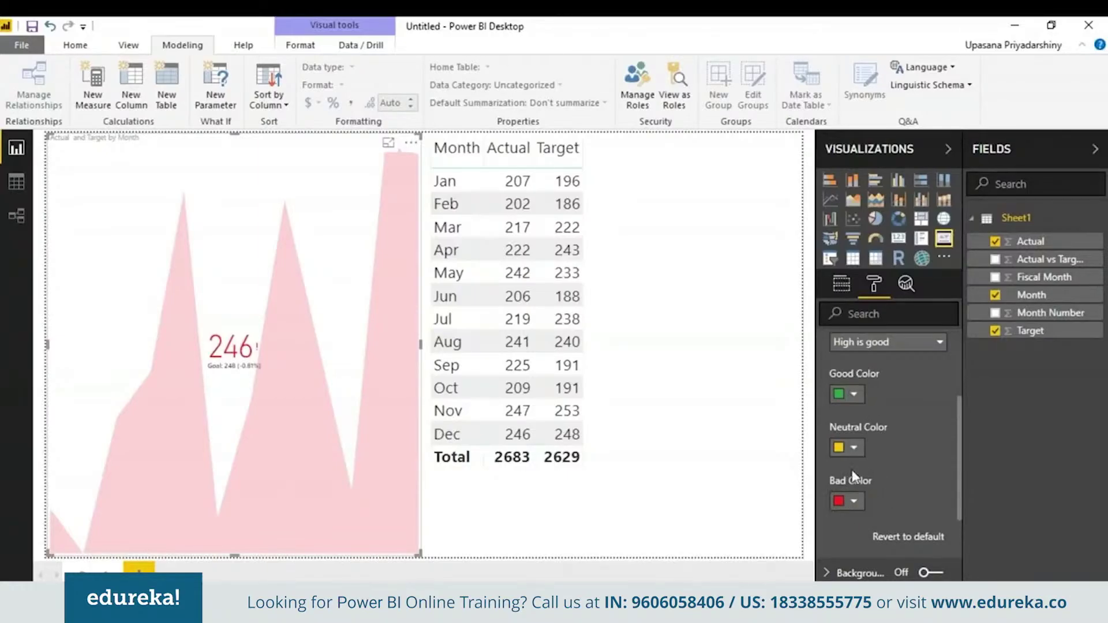
click(847, 280)
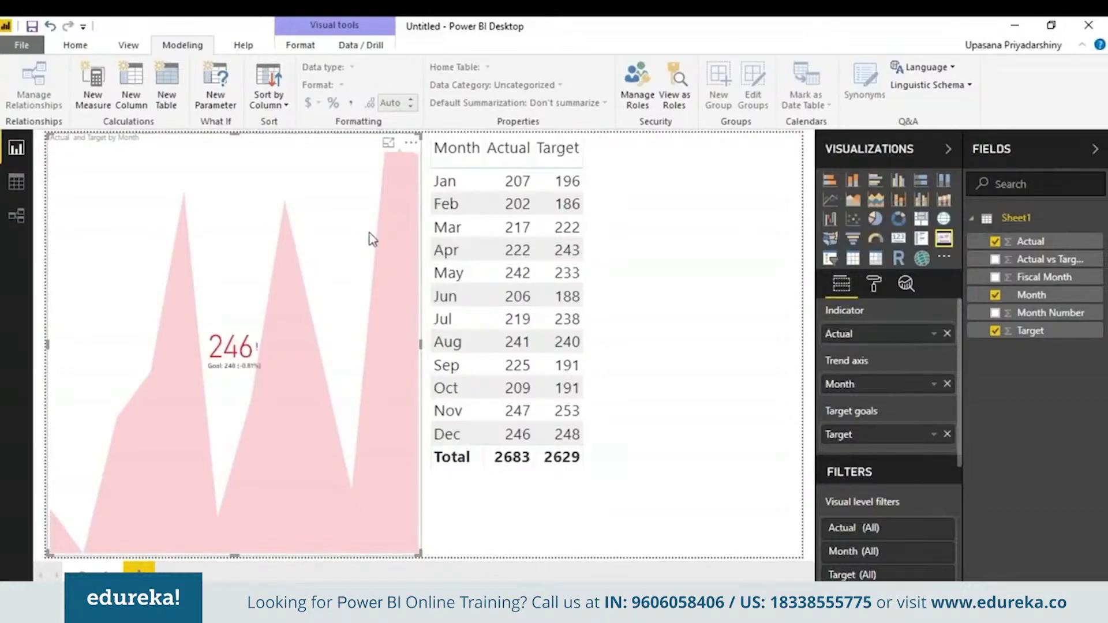
Remove the table and resize the KPI visual to the full page width, leaving free space above it.
click(597, 152)
click(598, 148)
click(635, 200)
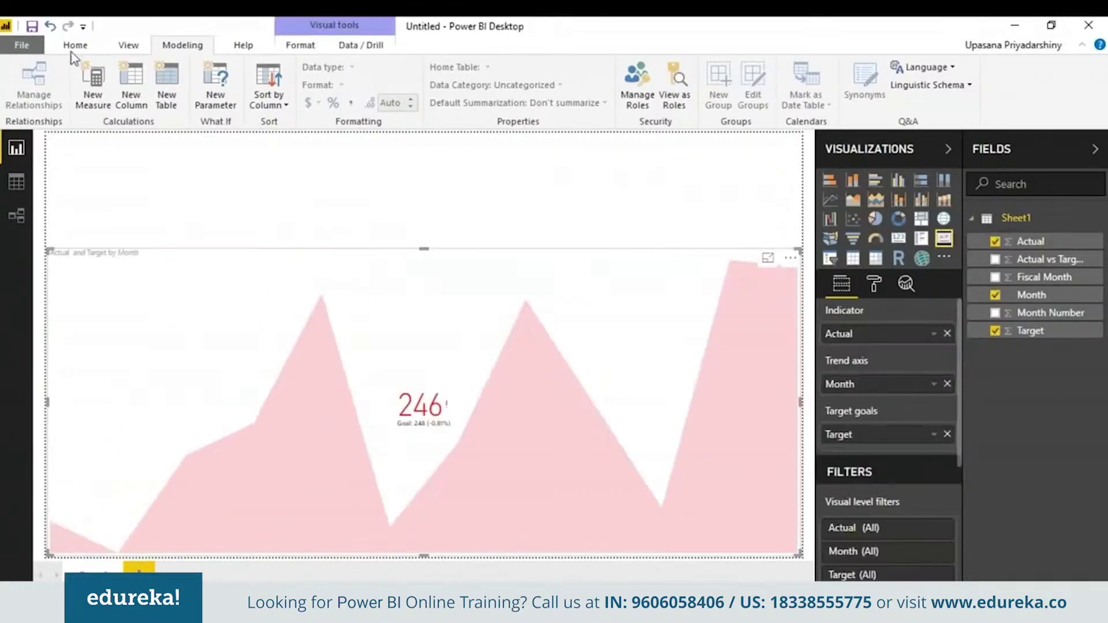
Create a measure named Progress that joins the text "Progress this year=" with the sum of Sheet1[Actual ].
click(93, 98)
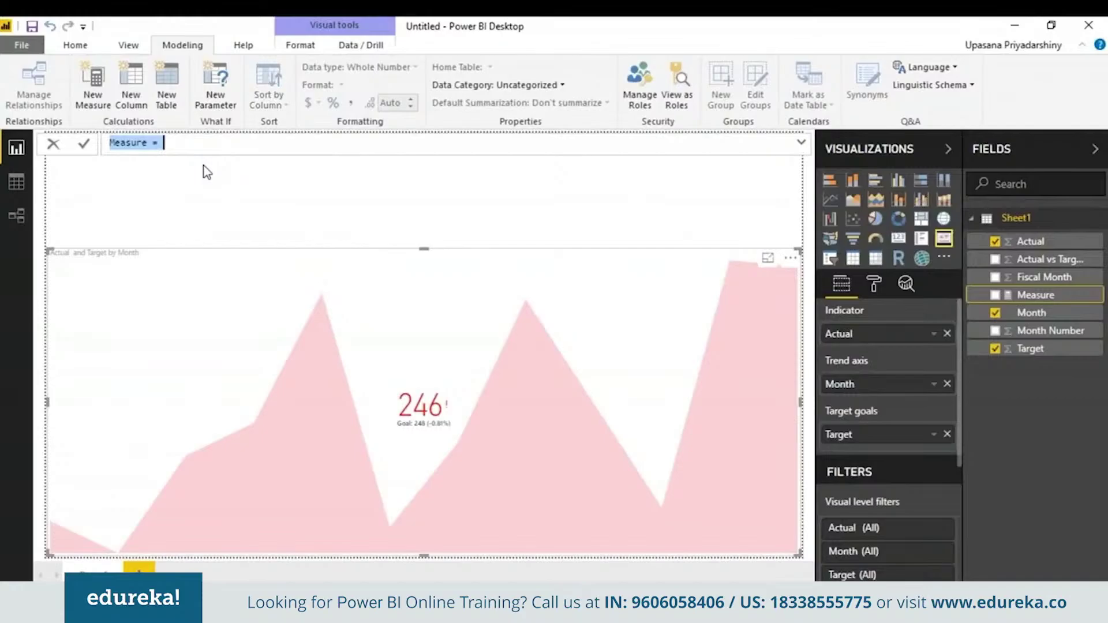
text(Progress)
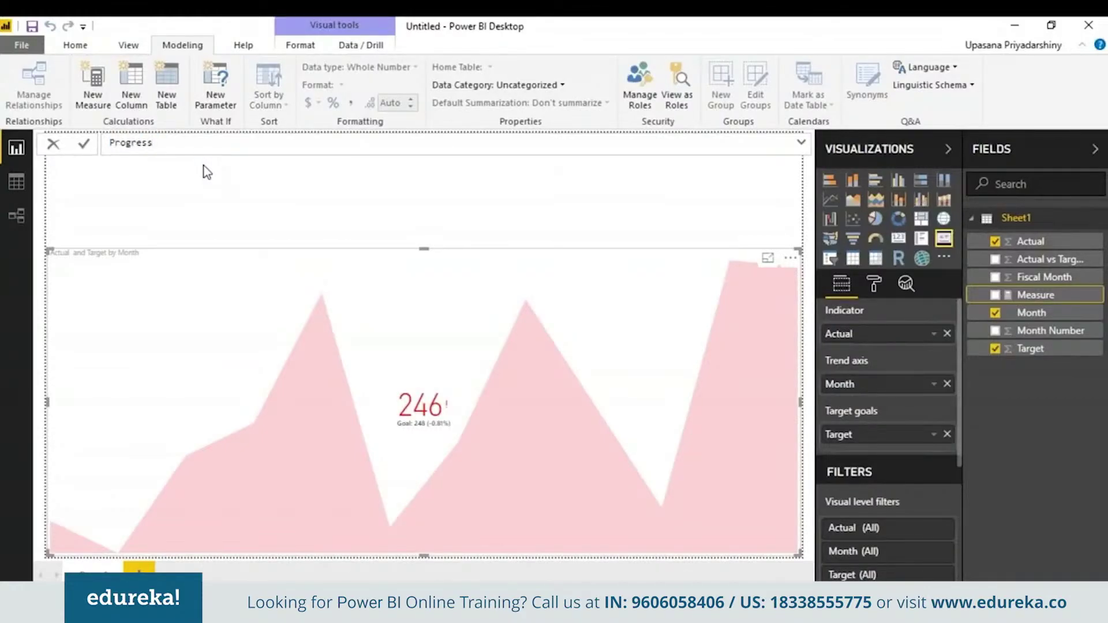
text( = "")
text(Progress this year=)
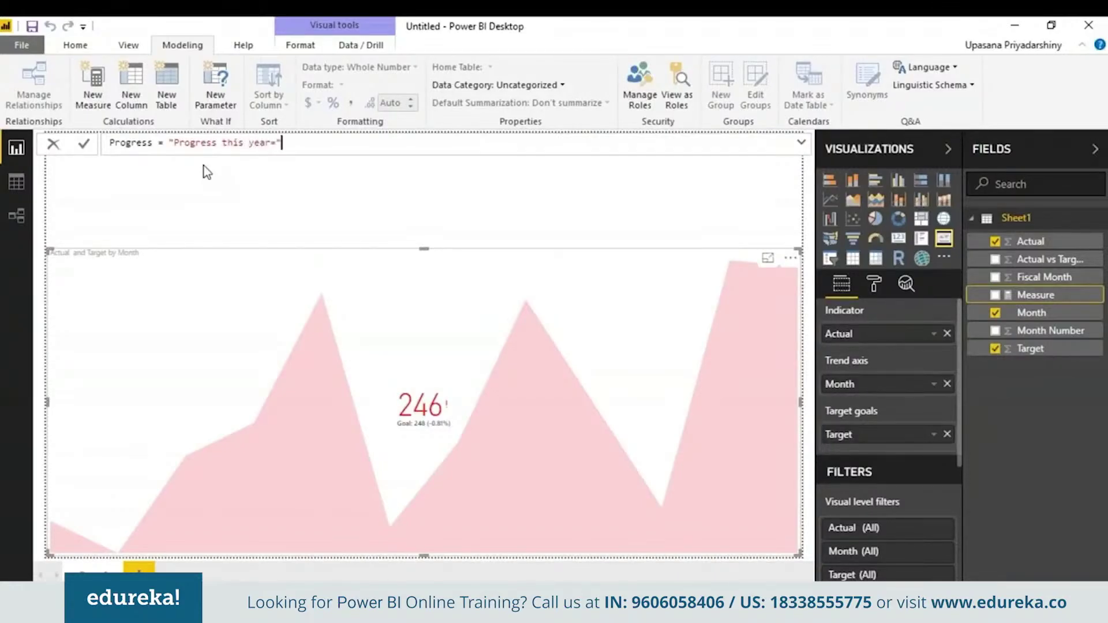
text( & SUM)
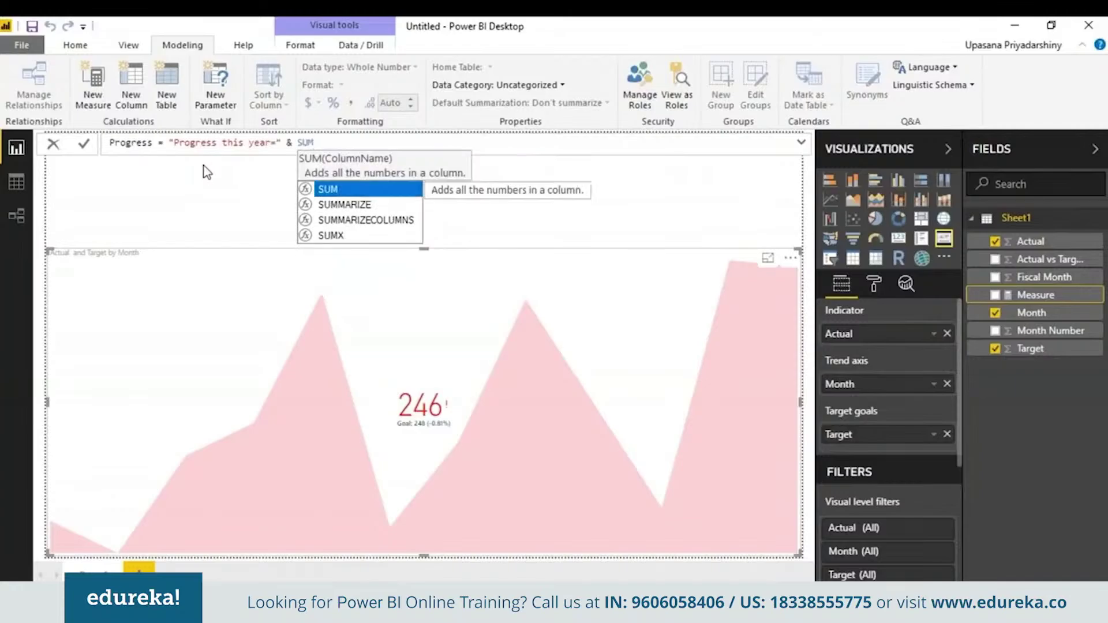
text(()
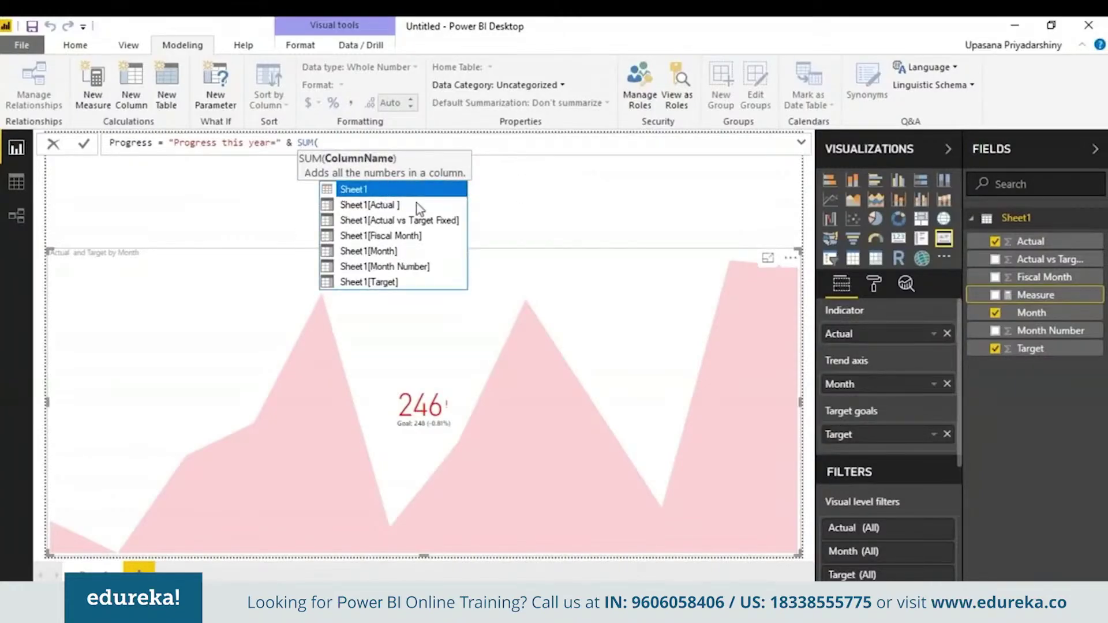
double_click(396, 205)
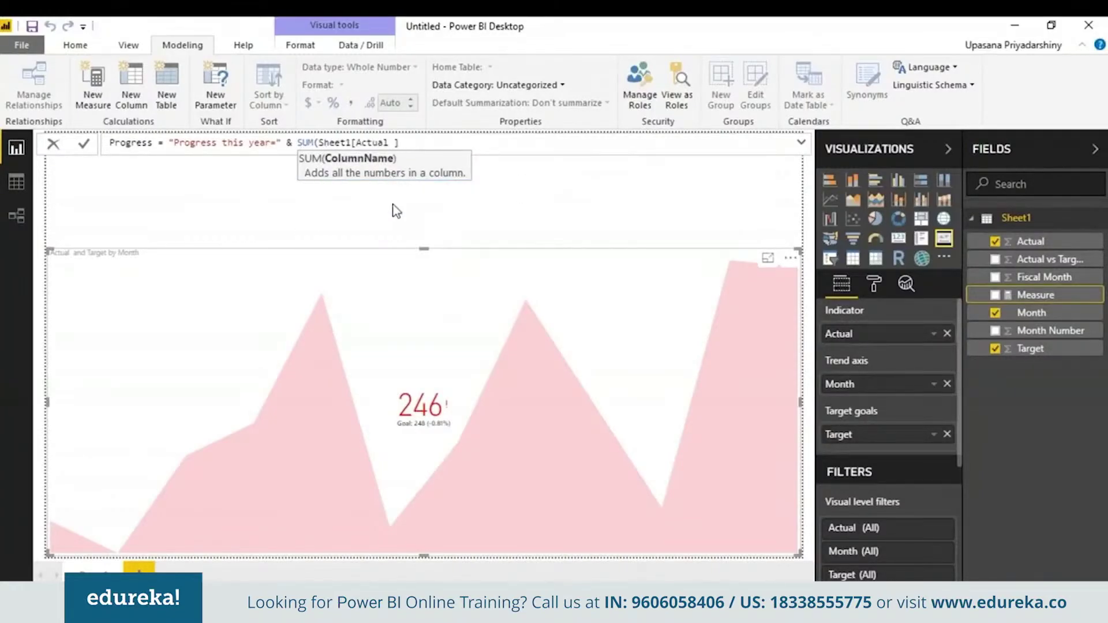
text())
key(Return)
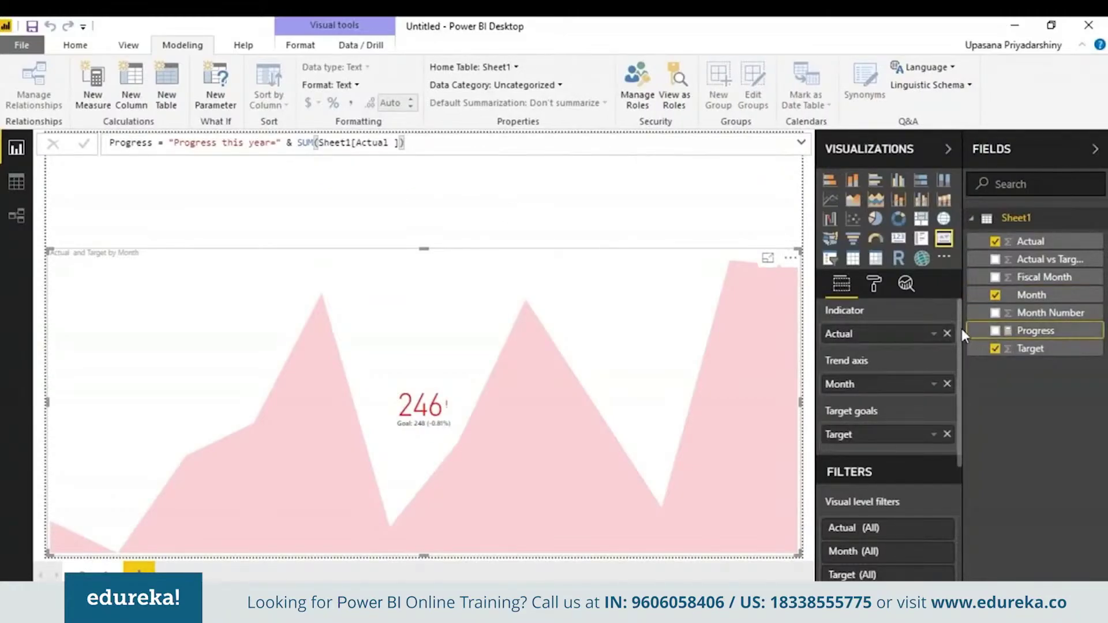
Add a Card visual showing the Progress measure and shrink it to fit the page's upper-left corner above the KPI visual.
click(1029, 393)
click(898, 240)
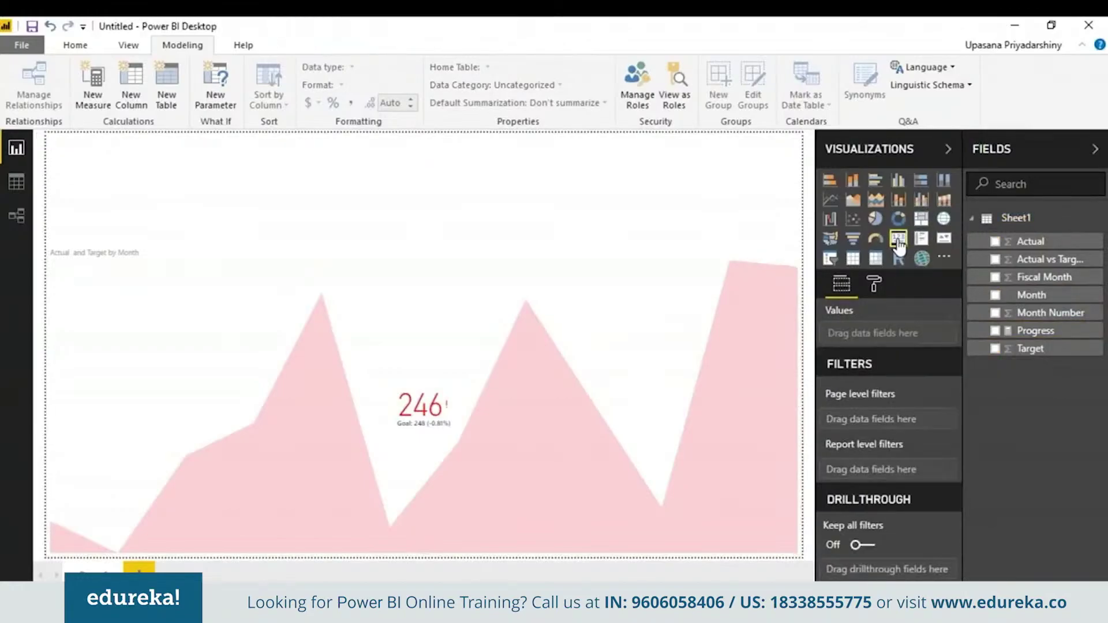
drag(1035, 331, 872, 334)
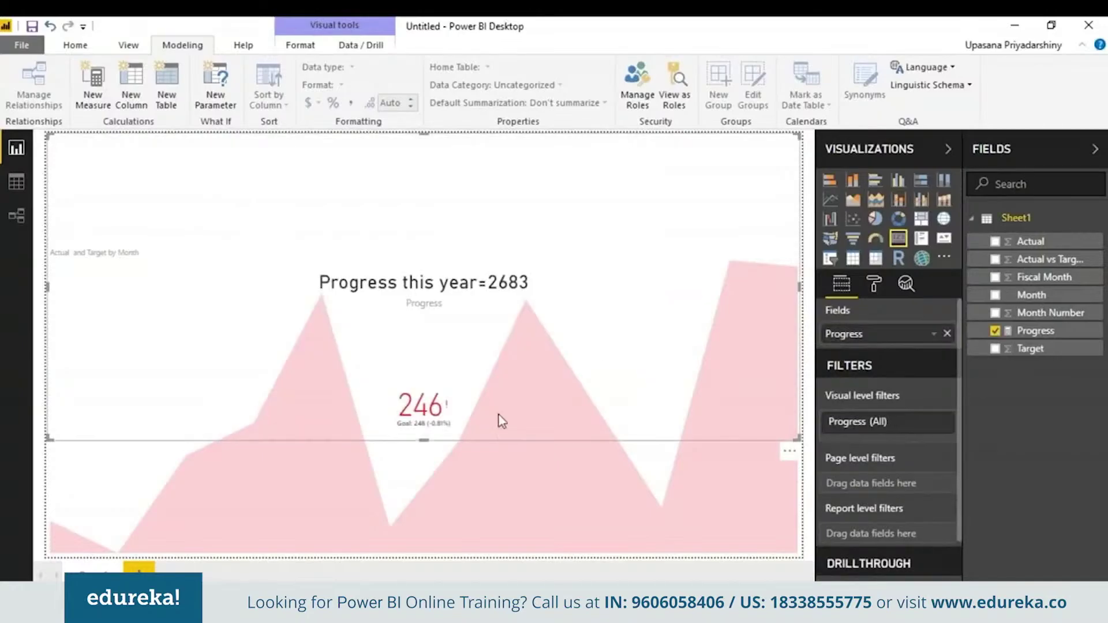
drag(437, 441, 443, 235)
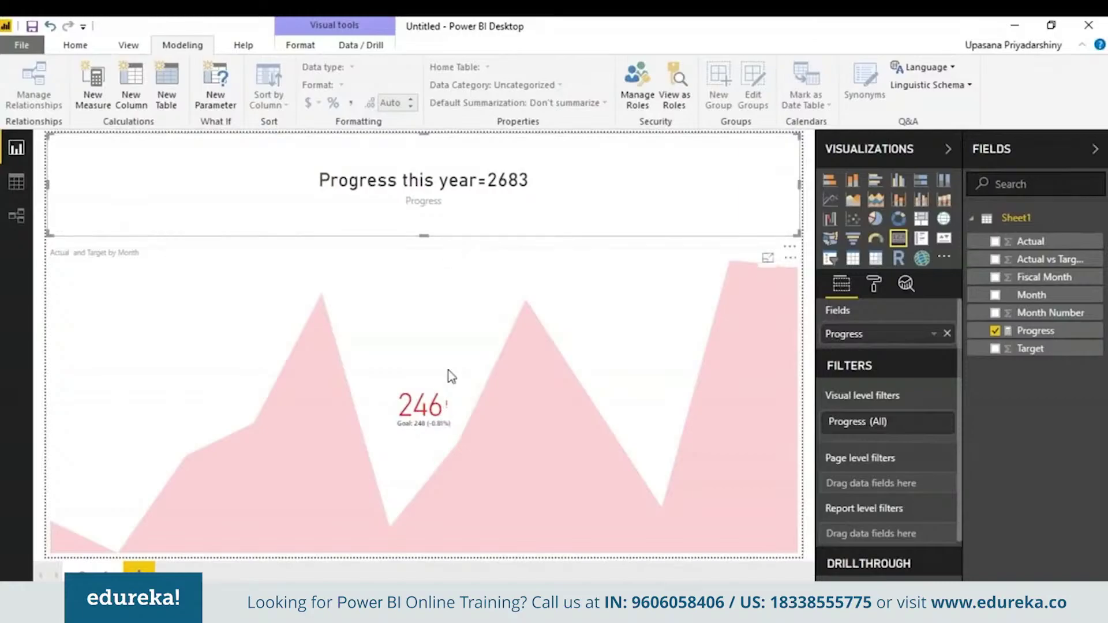
drag(799, 183, 281, 189)
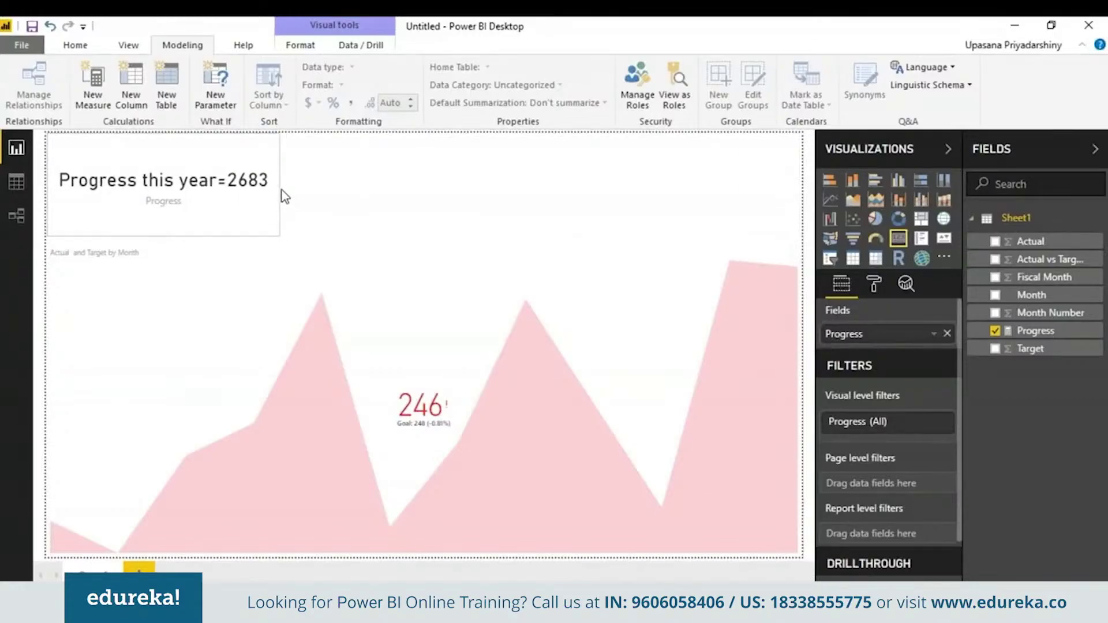
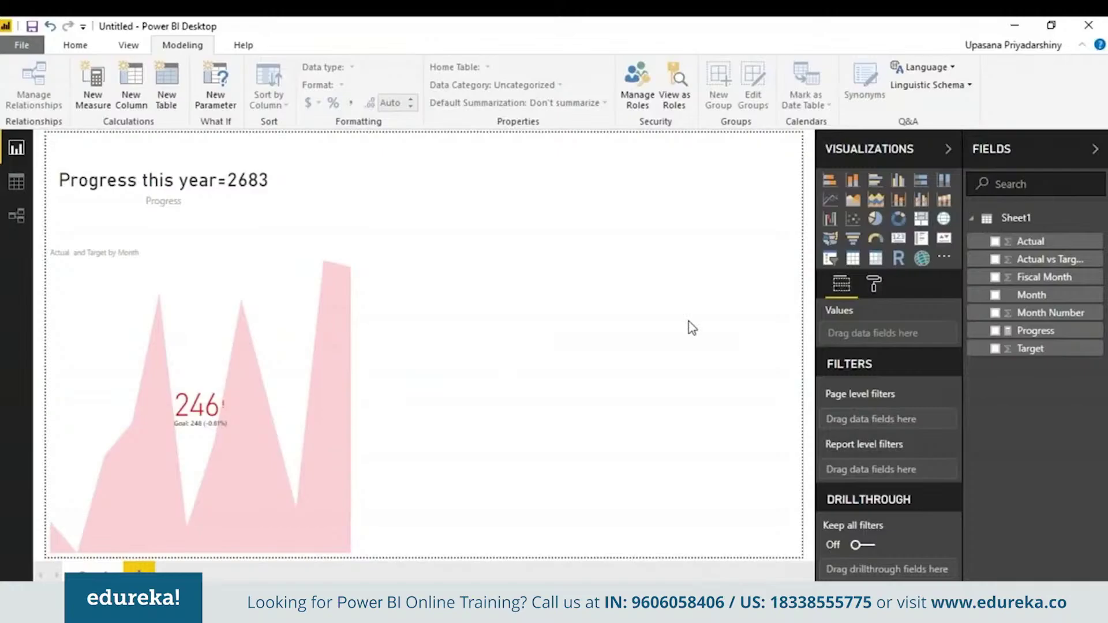
Search the visuals marketplace for Power KPI and import that custom visual into the report.
click(75, 47)
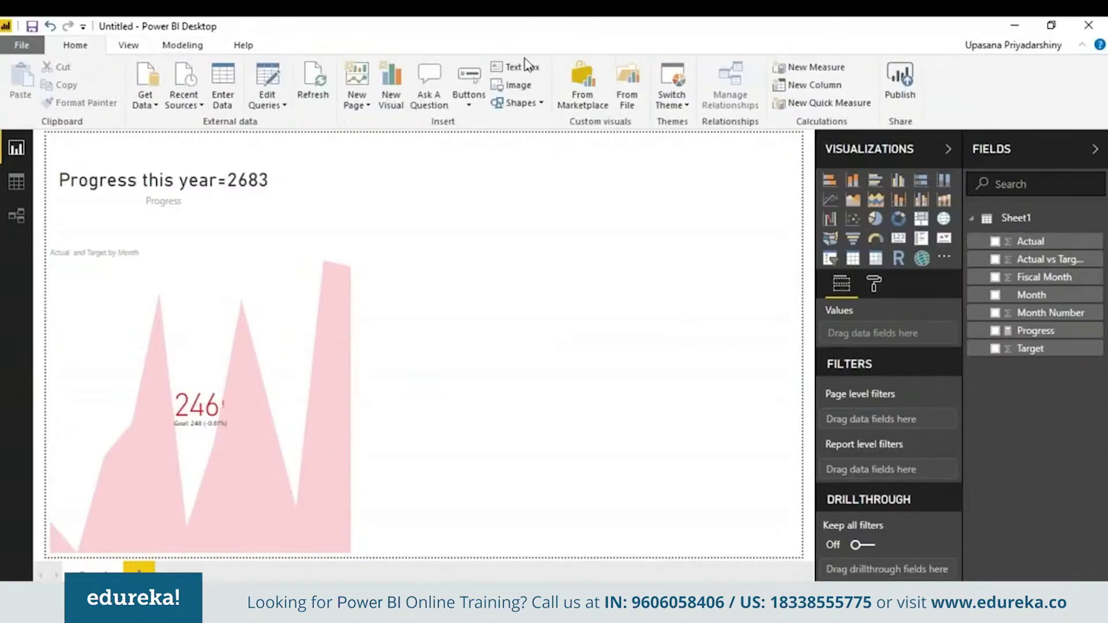
click(584, 104)
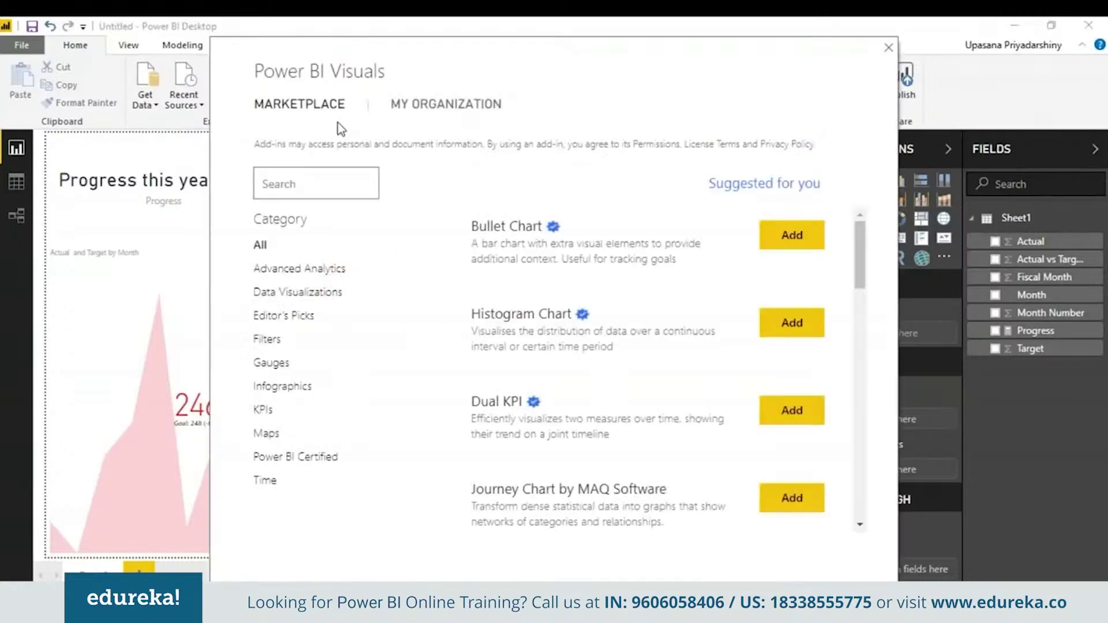
click(329, 185)
text(po)
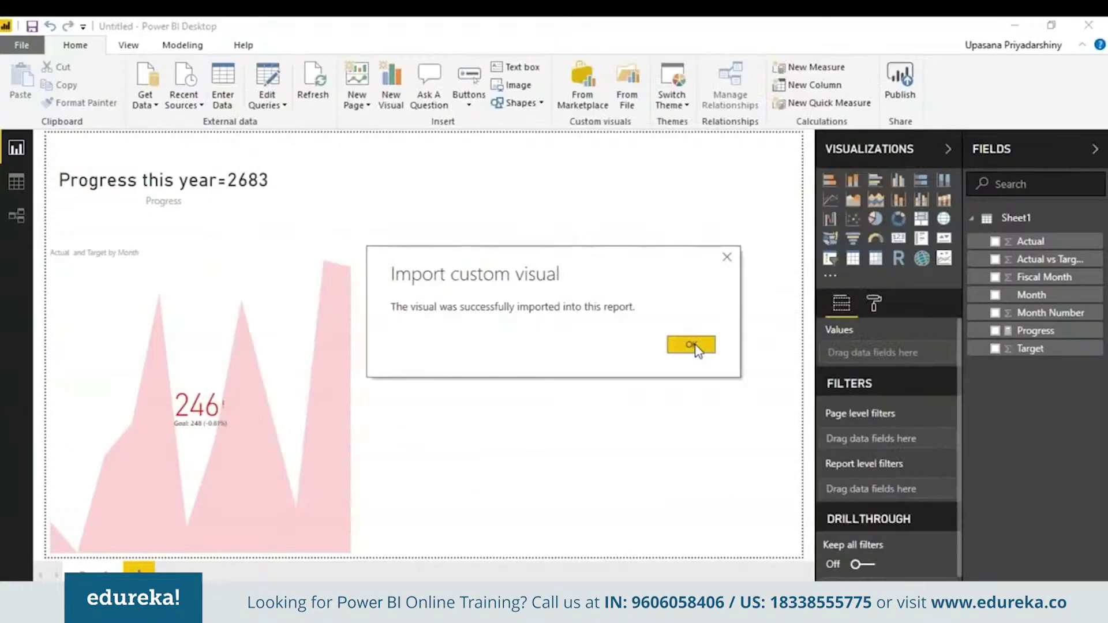
click(696, 346)
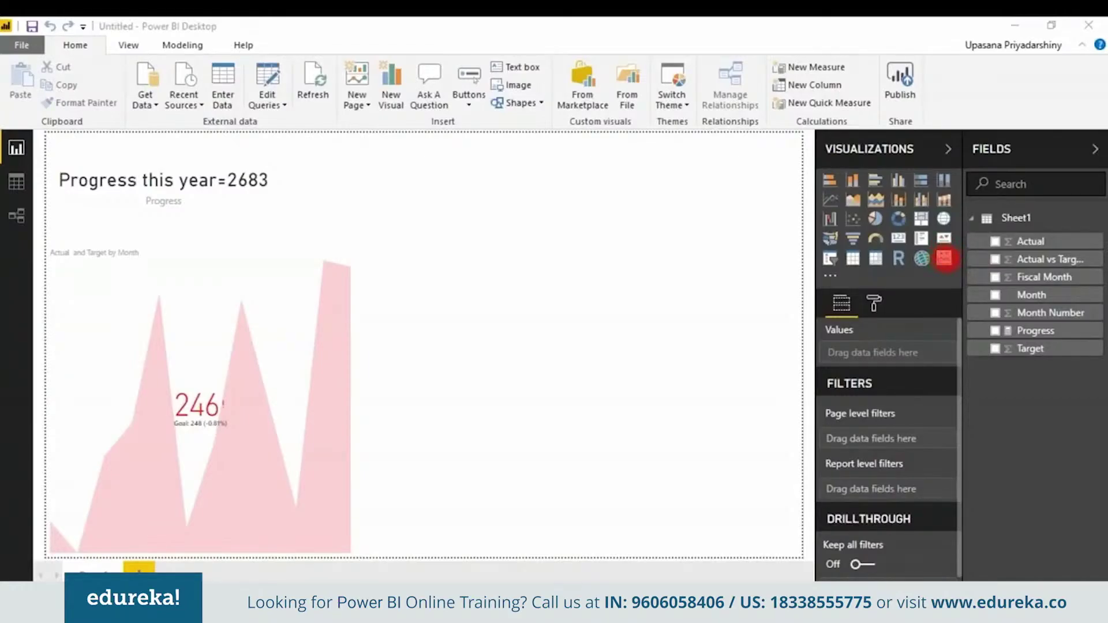
Add a Power KPI visual to the page, move it to the upper-right corner and enlarge it beside the card.
click(944, 258)
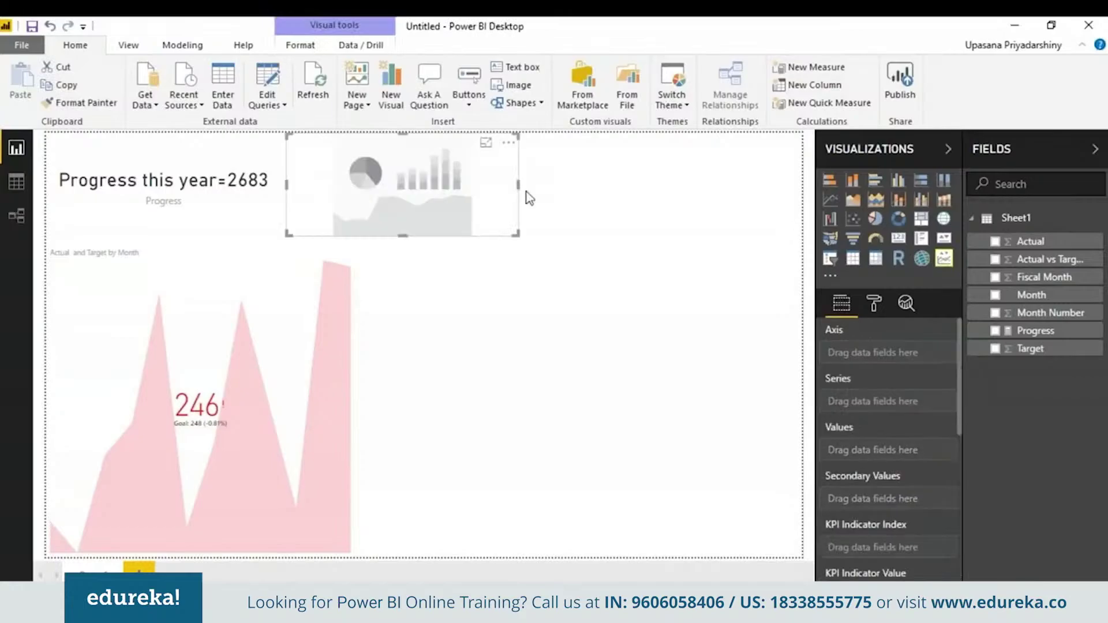
drag(490, 186, 772, 186)
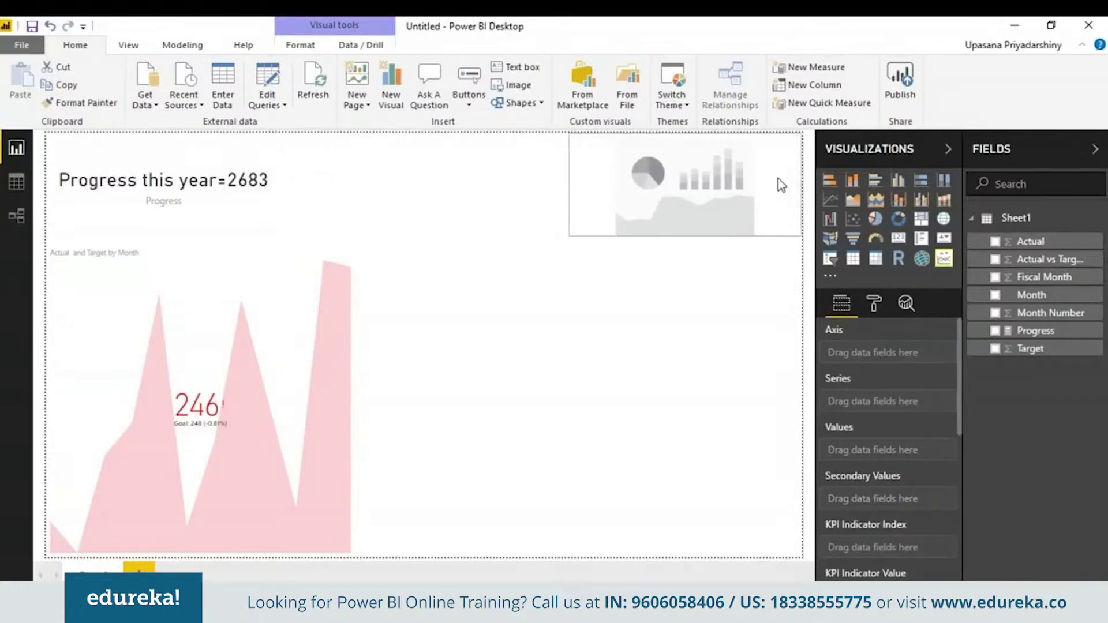
click(584, 238)
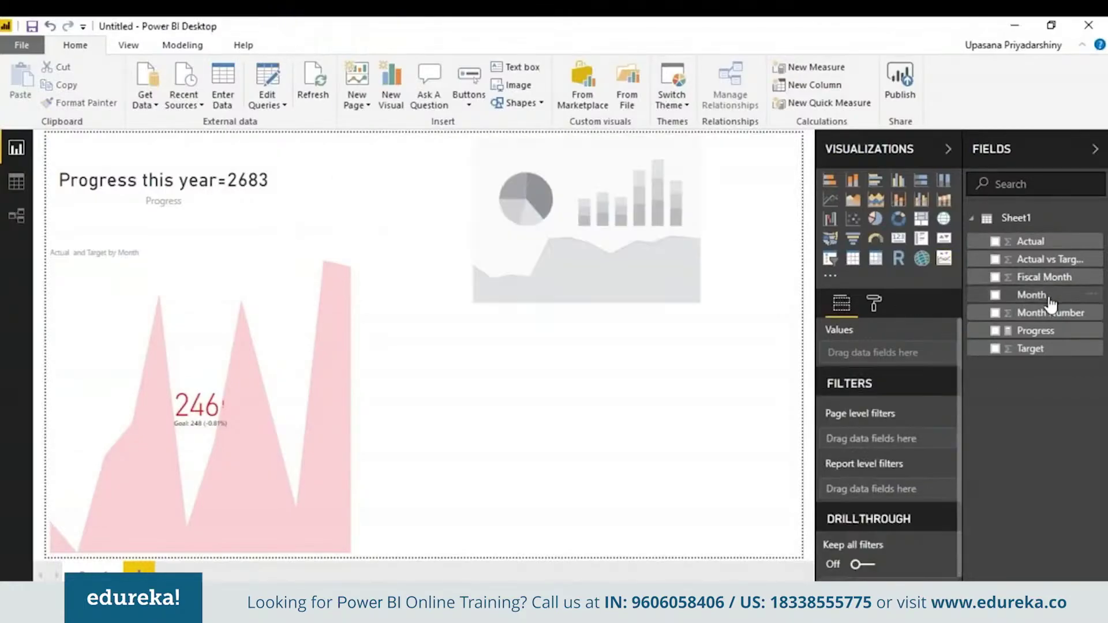
Assign Month to the Power KPI visual's Axis, and Actual and Target to its Values.
drag(1051, 303, 909, 362)
key(ctrl+z)
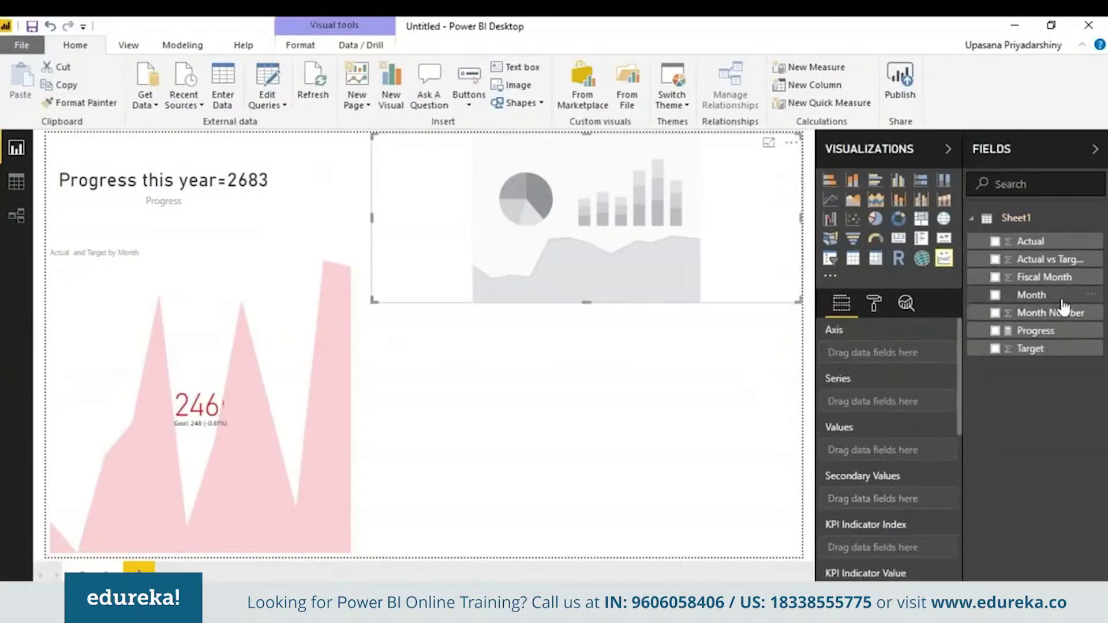
click(1033, 295)
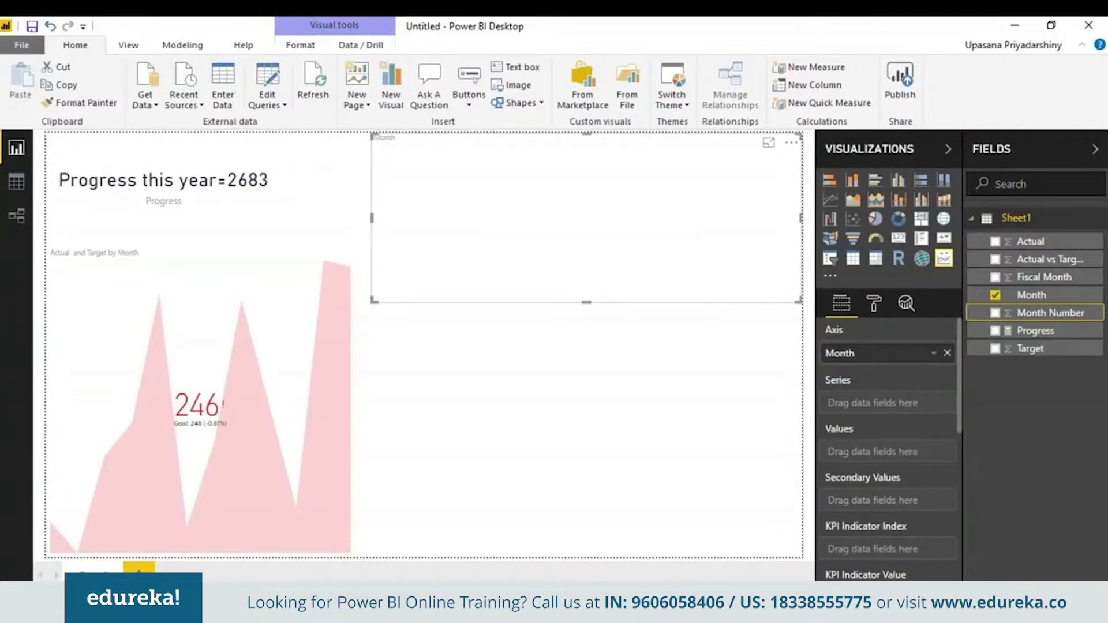
drag(1030, 242, 895, 453)
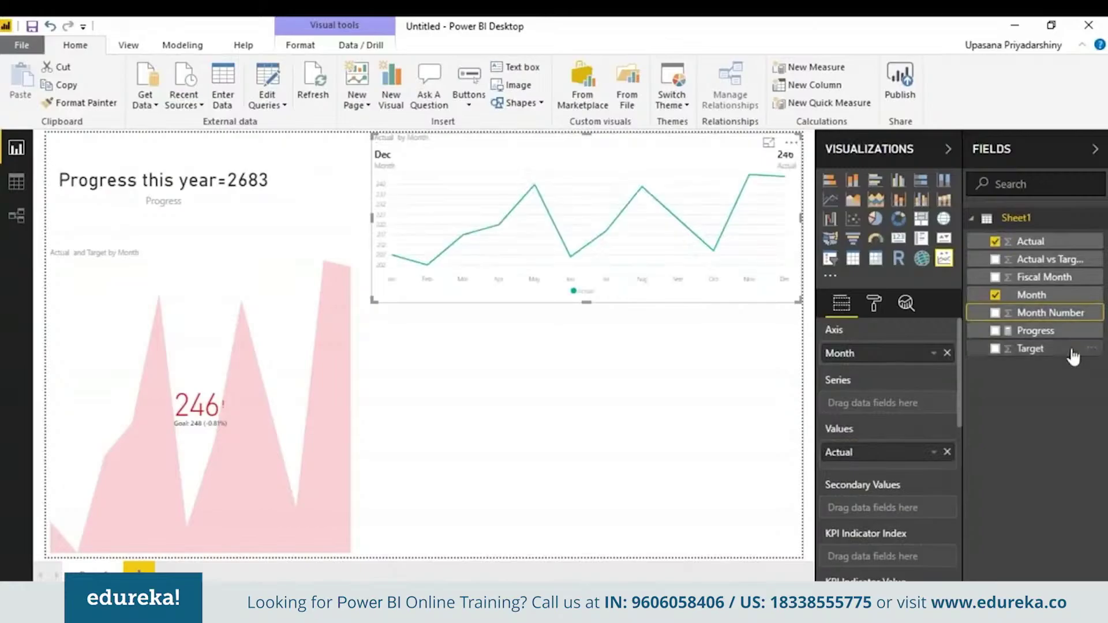
mouse_move(1064, 356)
mouse_down()
mouse_move(1010, 434)
mouse_move(920, 487)
mouse_move(854, 479)
mouse_up()
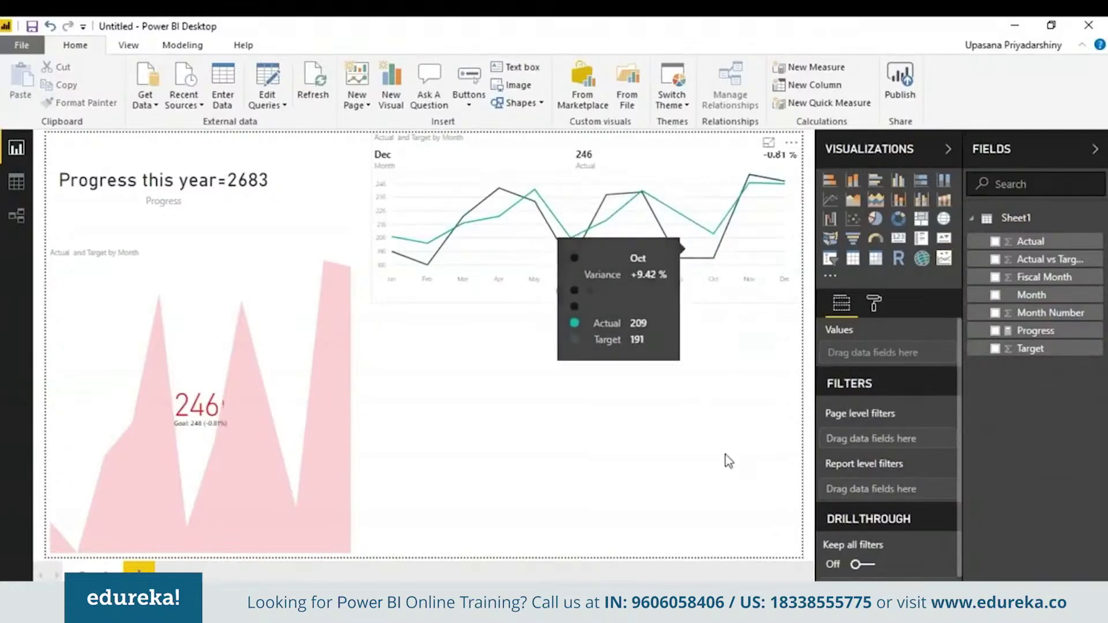
Change the Power KPI visual's title text to KPI and return to its field assignments.
click(883, 308)
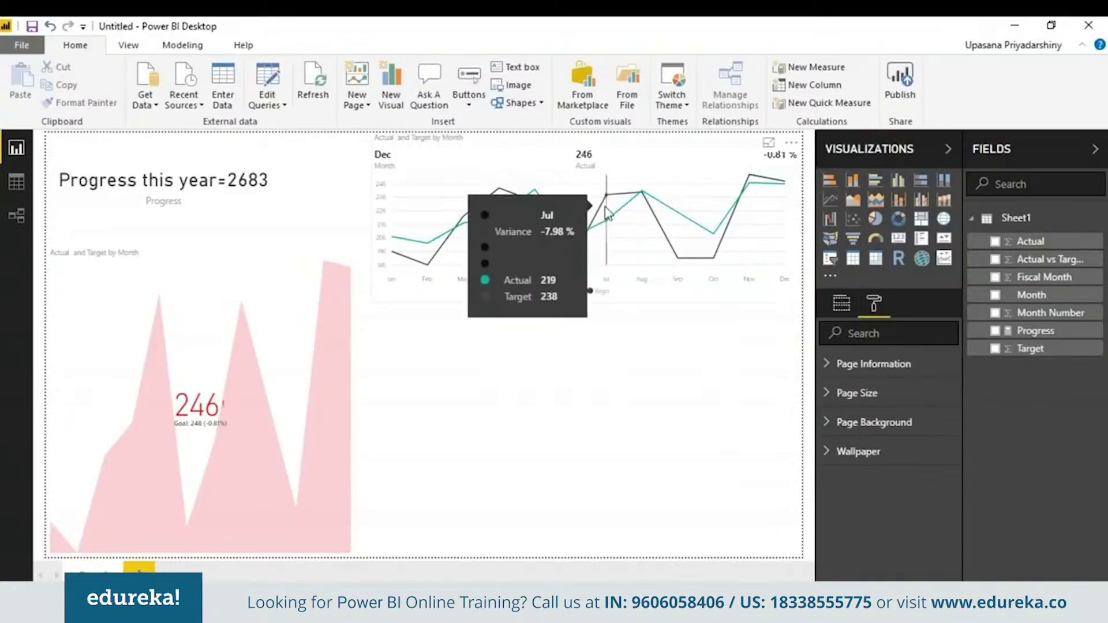
click(642, 186)
click(932, 364)
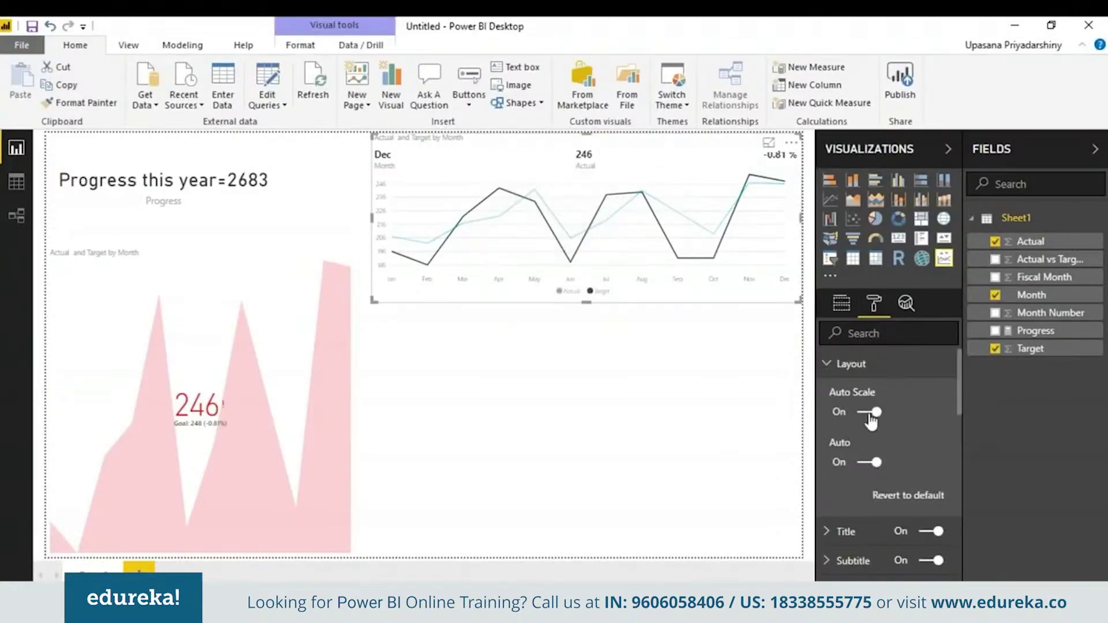
click(831, 364)
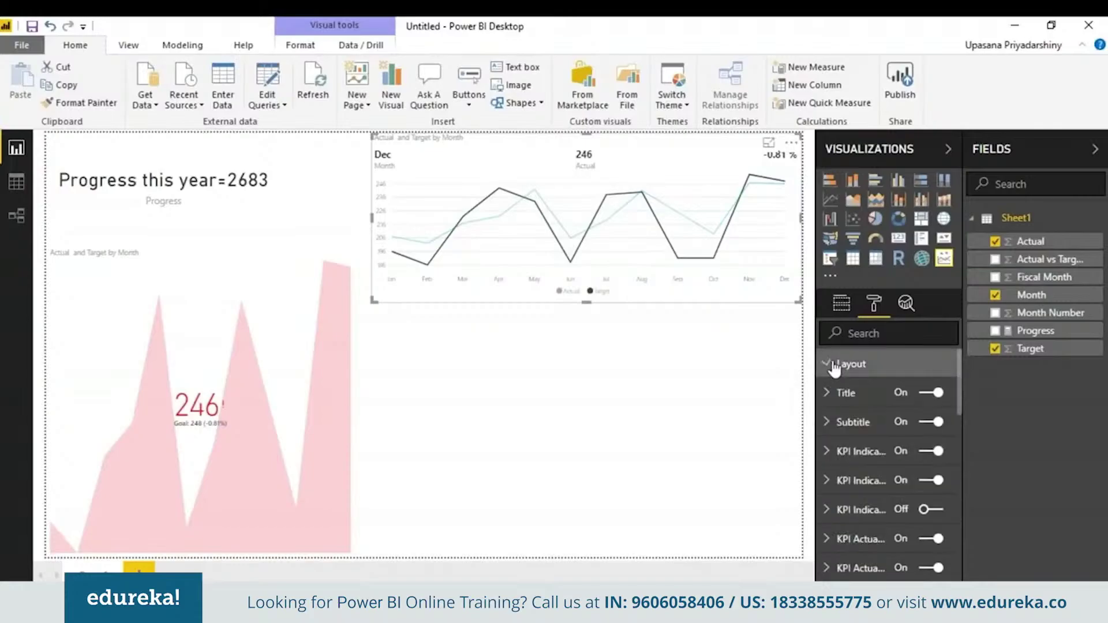
click(843, 397)
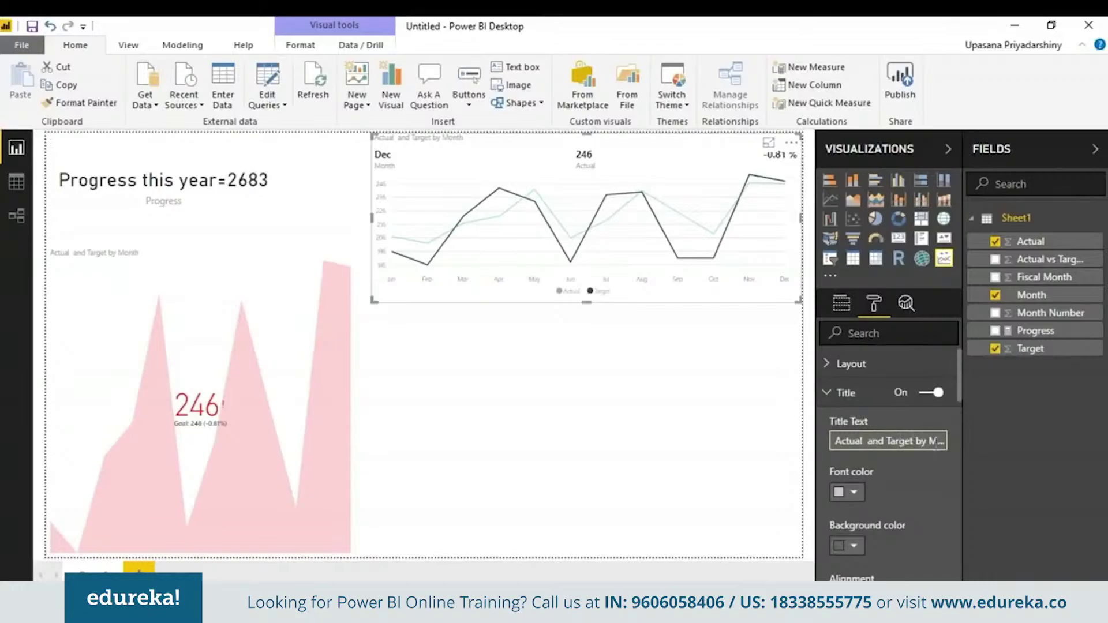
triple_click(857, 445)
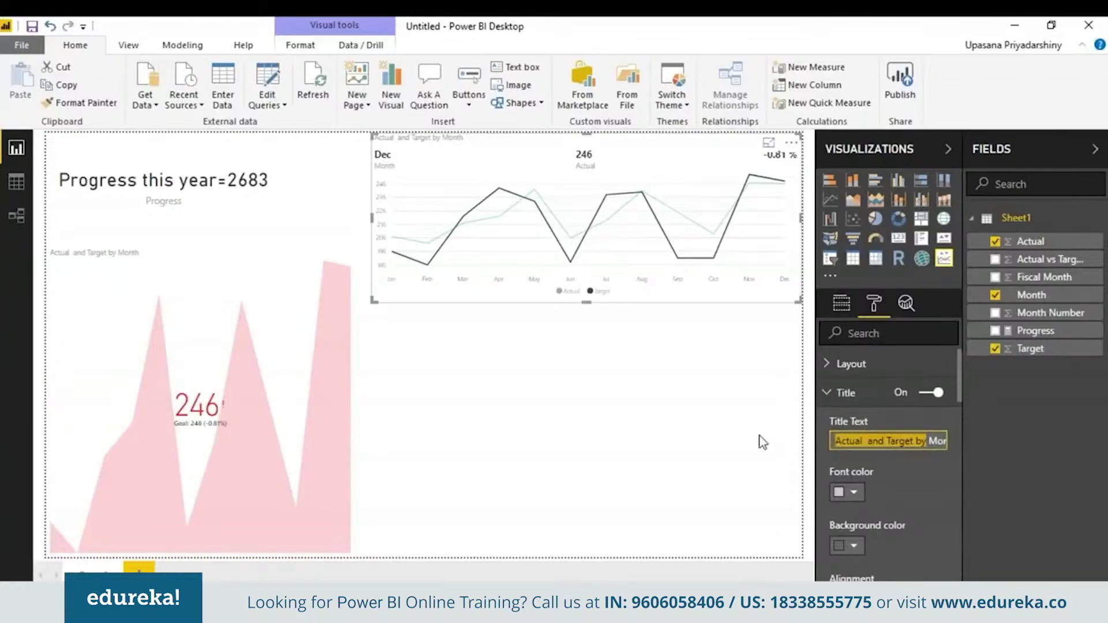
text(th)
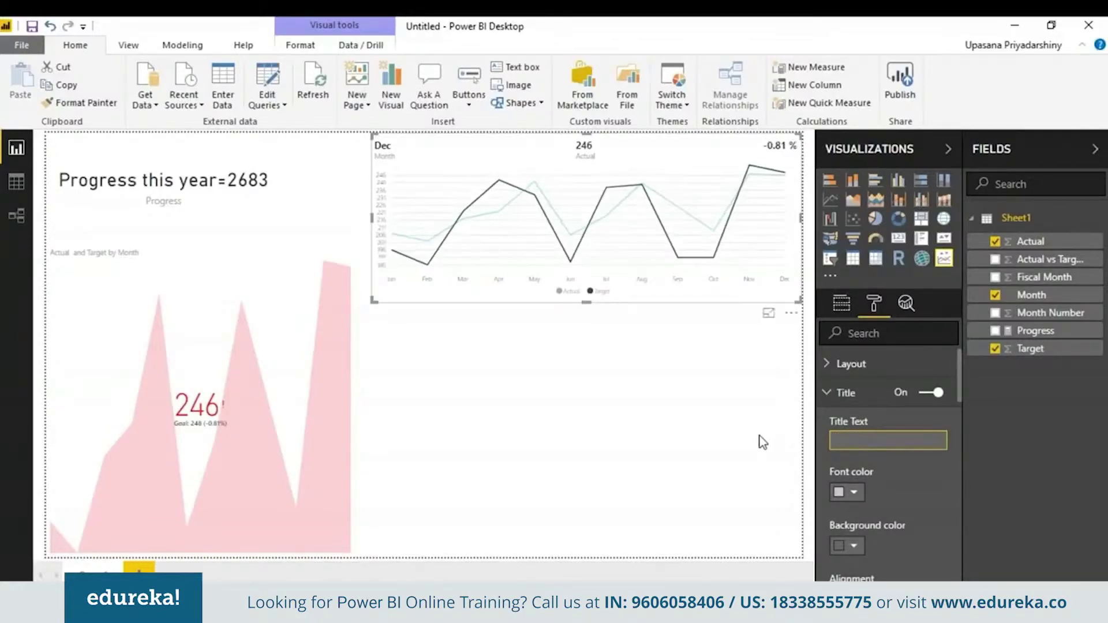
text(I)
drag(958, 359, 952, 310)
click(841, 303)
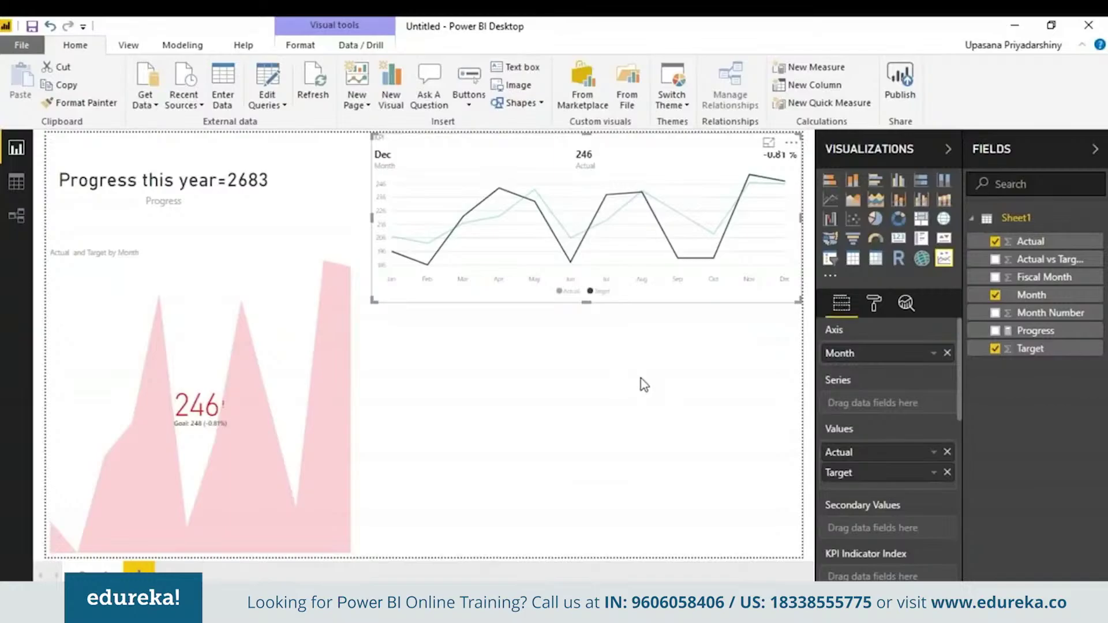
click(687, 371)
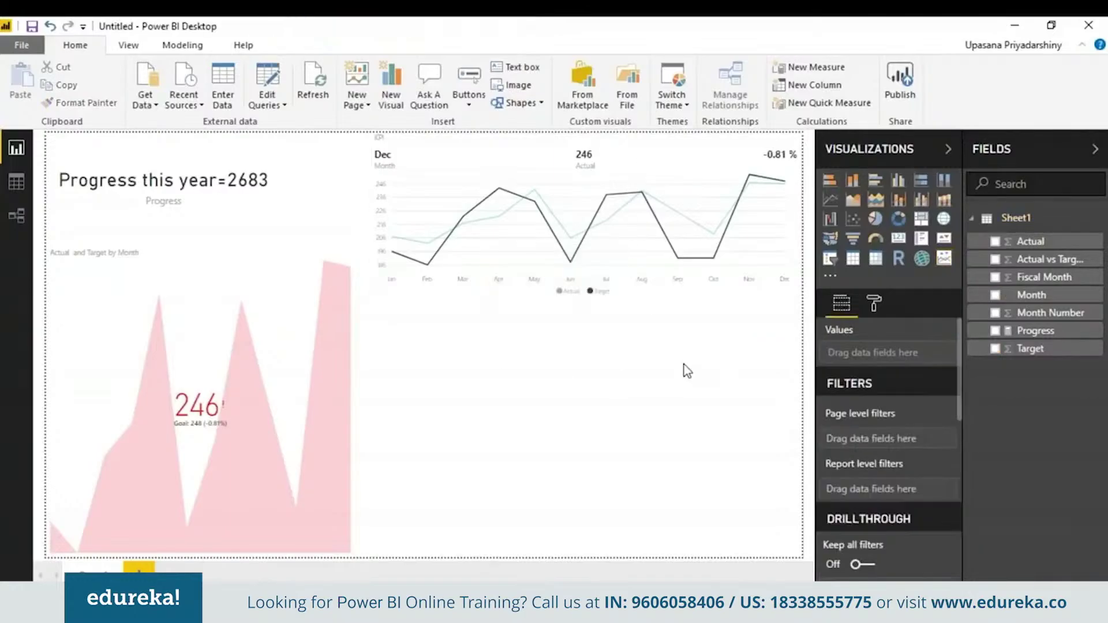
Import the KPI Indicator custom visual from the marketplace's KPIs category.
click(596, 106)
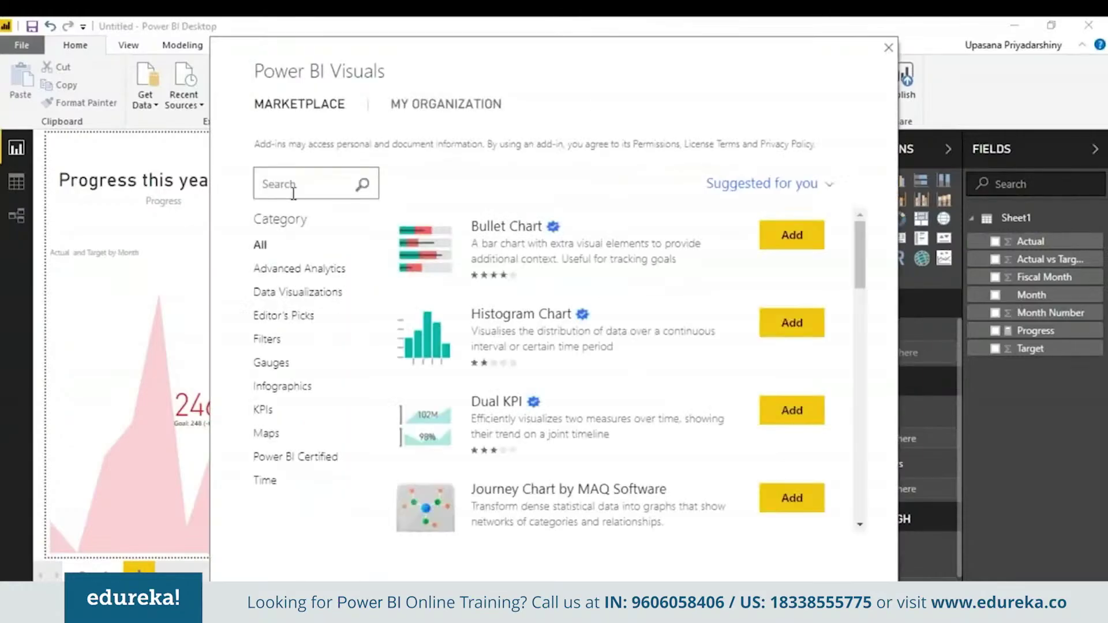
click(263, 409)
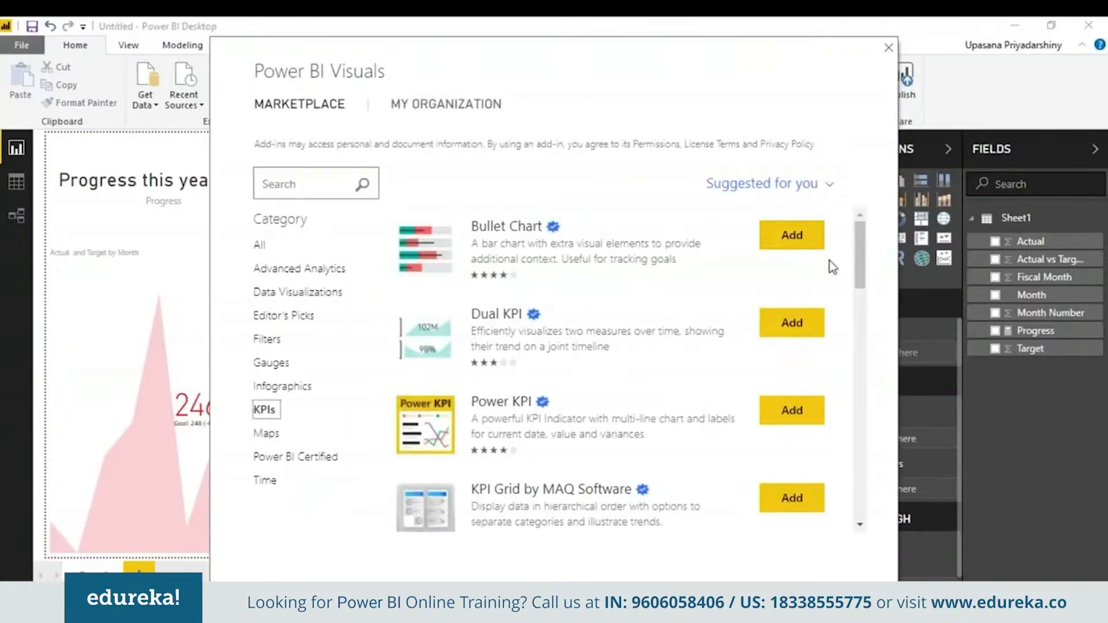
drag(864, 263, 928, 553)
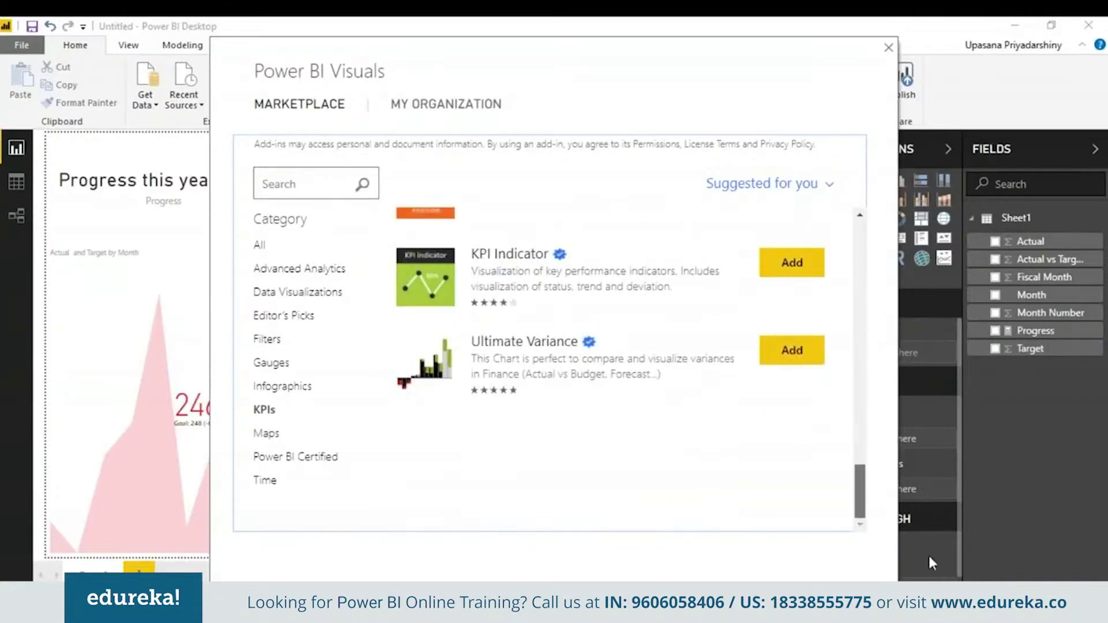
click(800, 273)
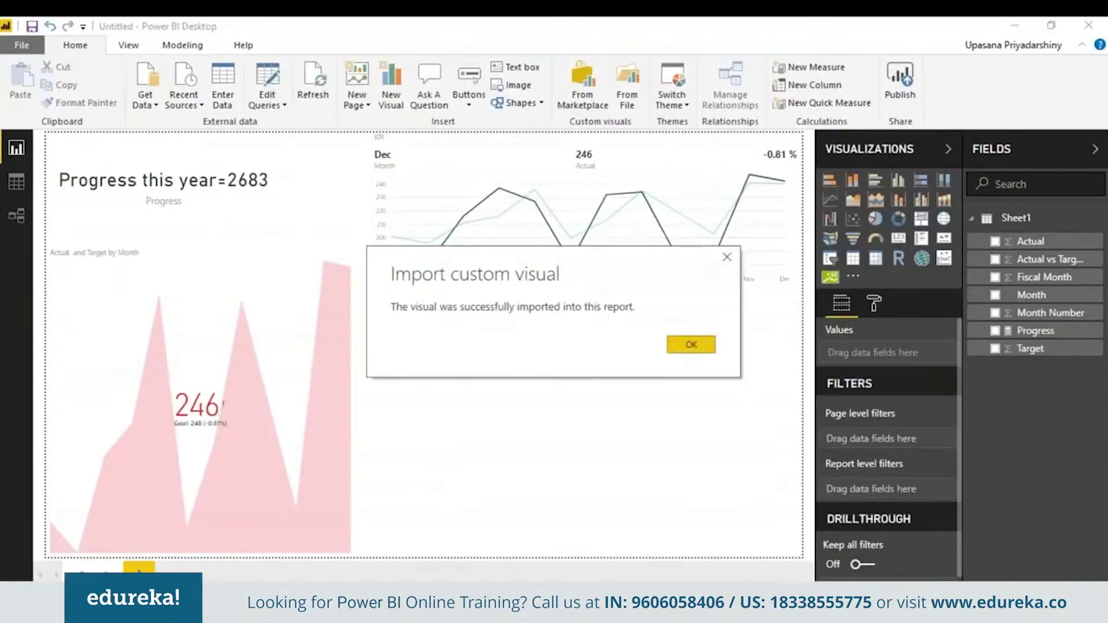
Add a KPI Indicator below the Power KPI with Actual as actual value and trend axis and Target as target value, and shrink it slightly.
click(701, 344)
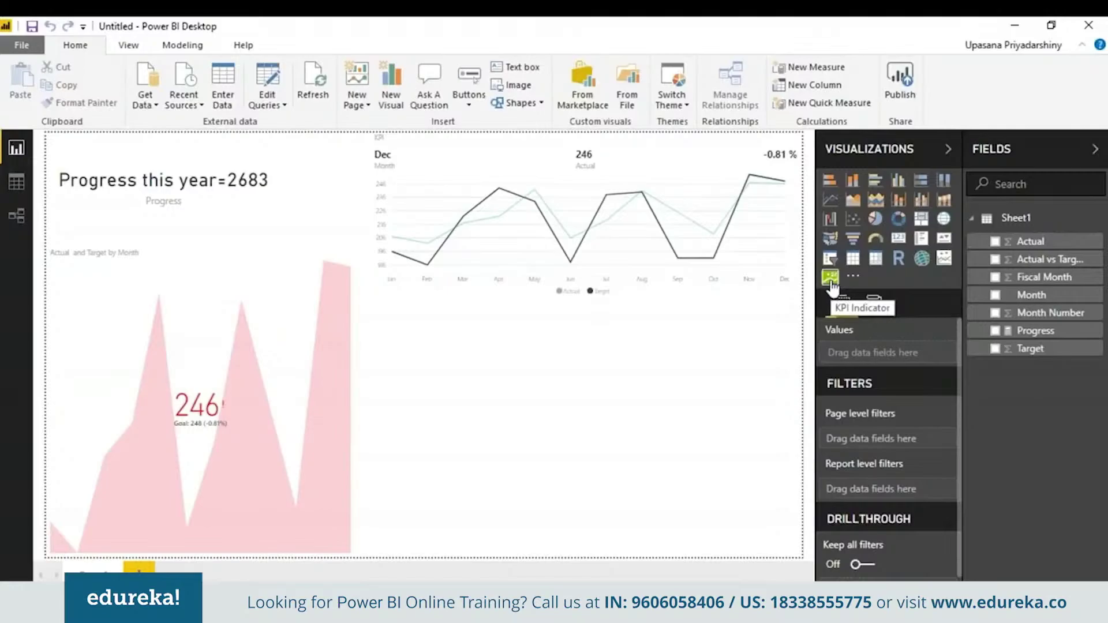
click(830, 279)
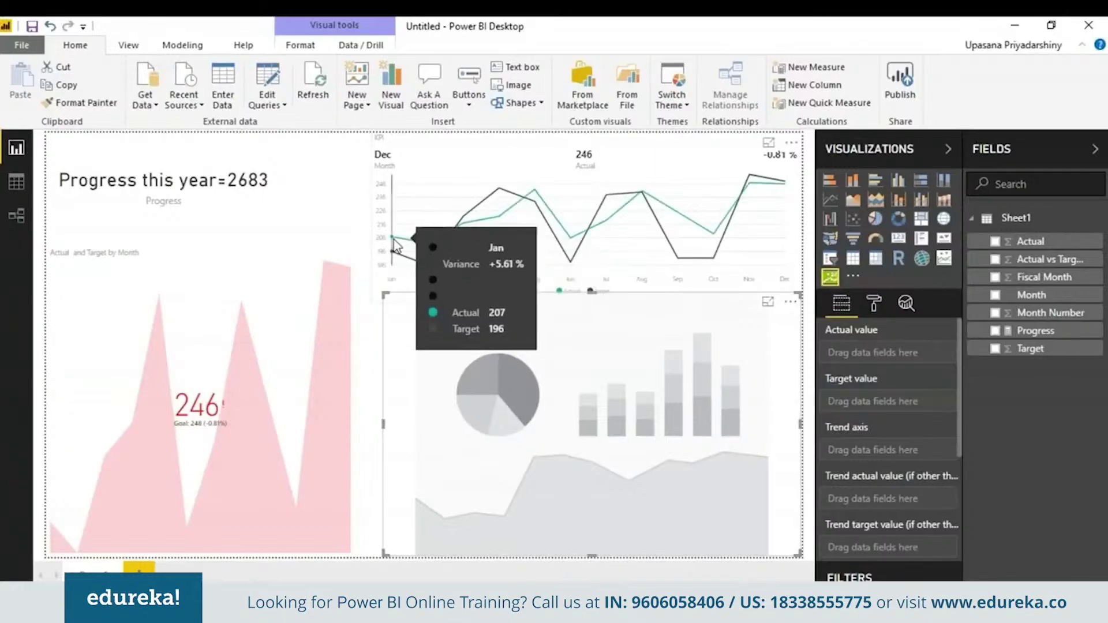
drag(1030, 241, 900, 364)
drag(1030, 349, 1044, 323)
drag(1030, 242, 854, 455)
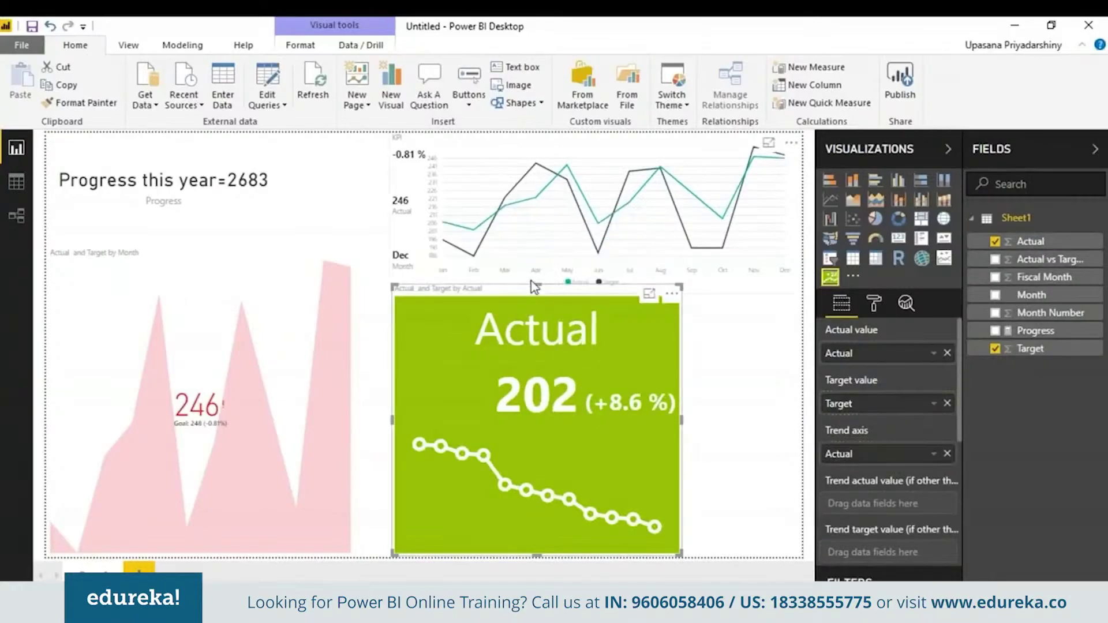
drag(537, 284, 537, 302)
drag(681, 421, 661, 446)
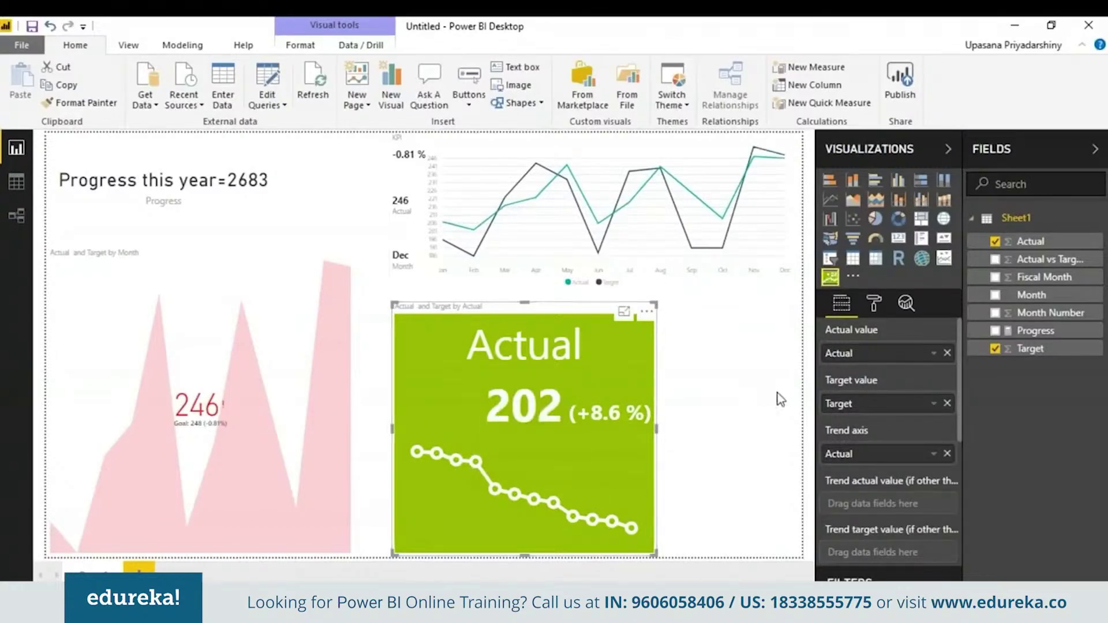
Try the Line no marker chart type on the KPI Indicator, and set its chart type to Bar.
click(873, 303)
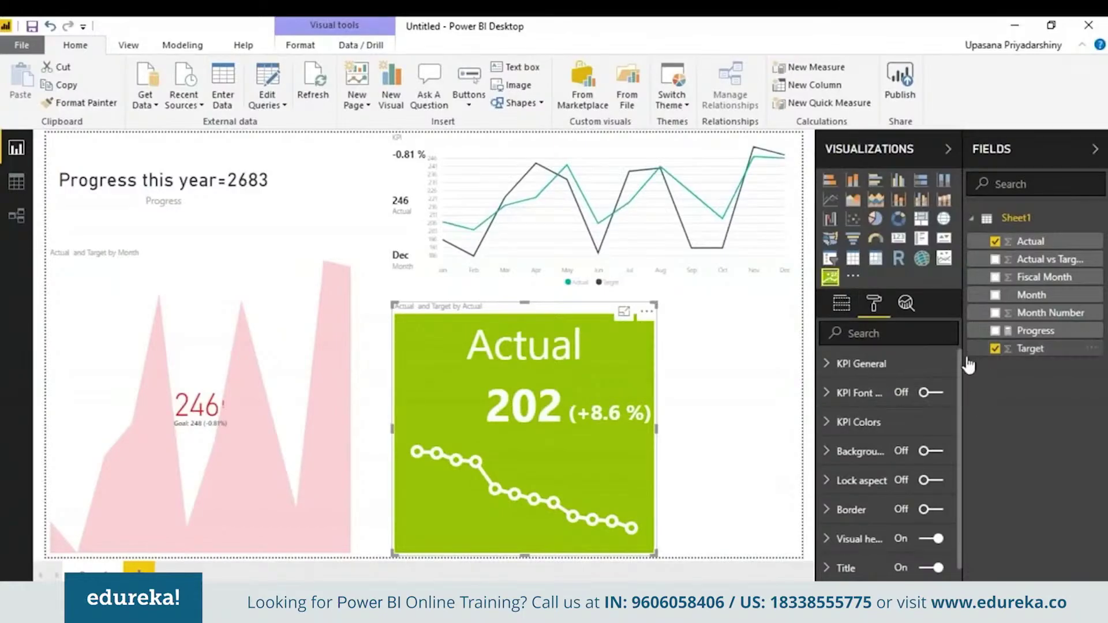
scroll(958, 355, down, 1)
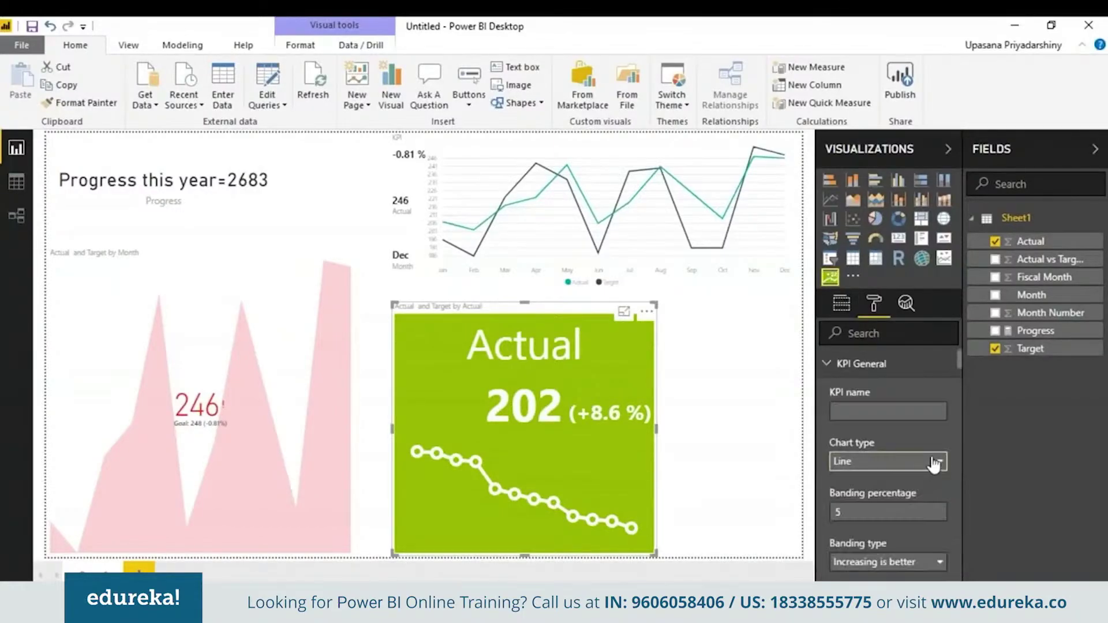
click(933, 463)
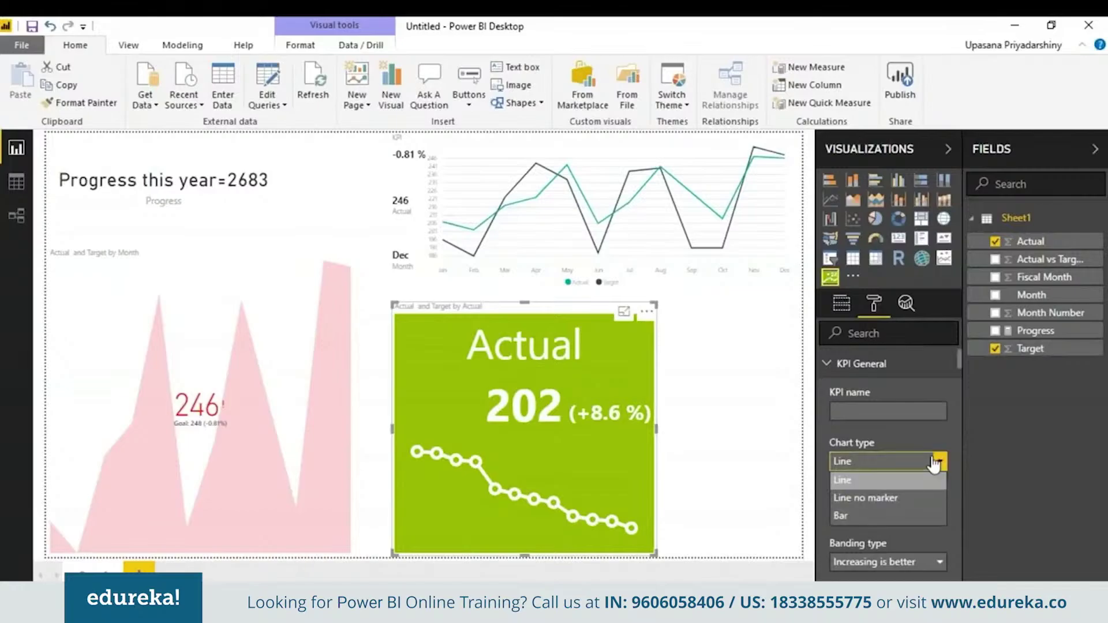
click(930, 498)
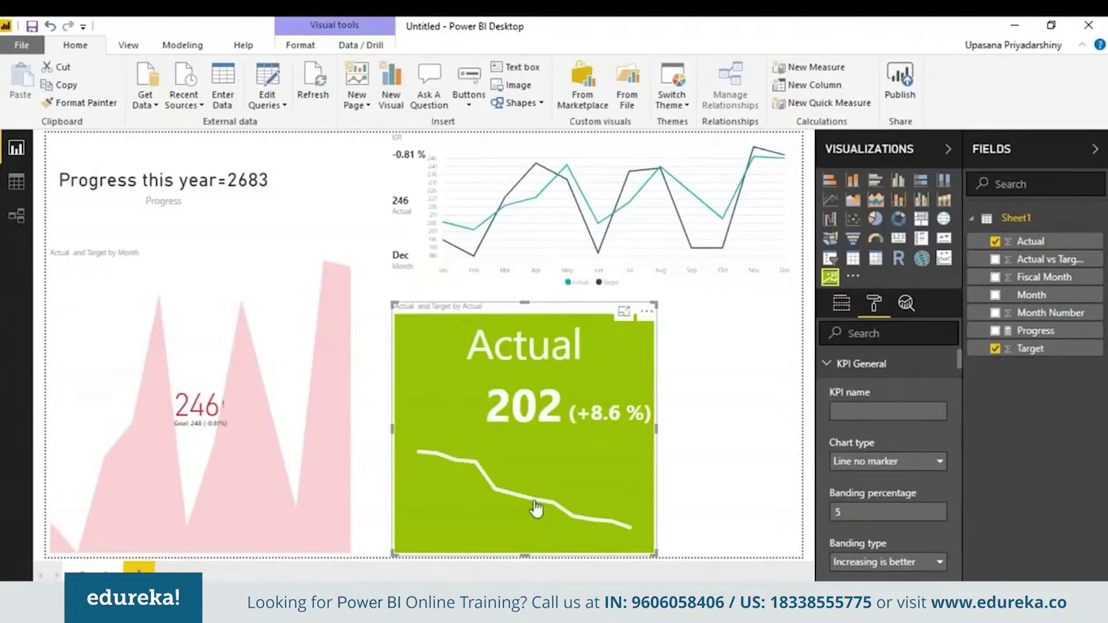
click(909, 460)
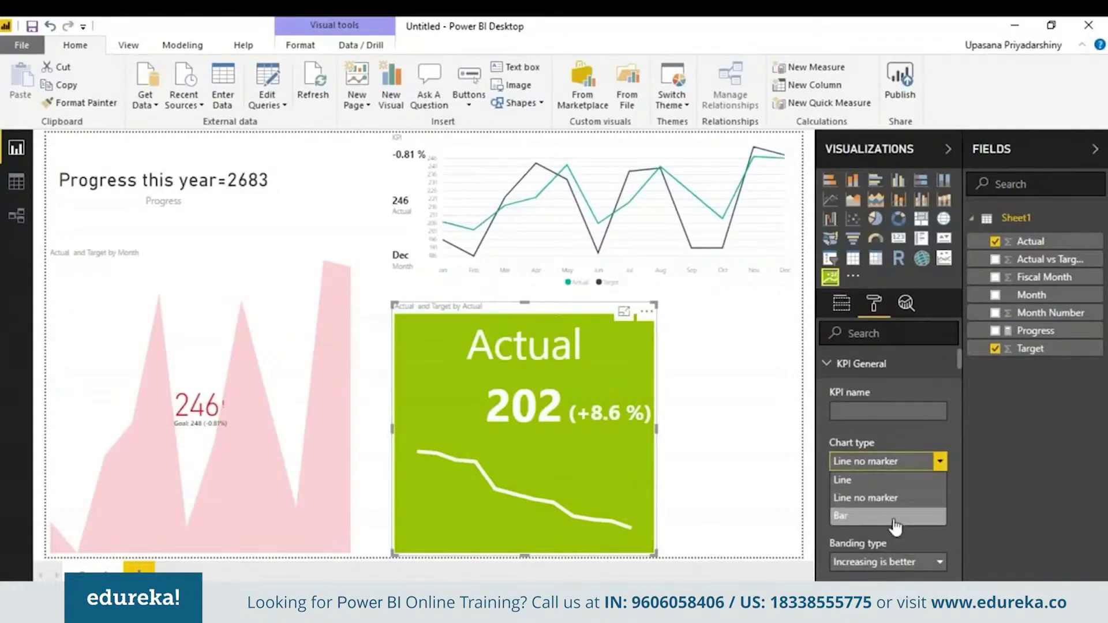
click(901, 512)
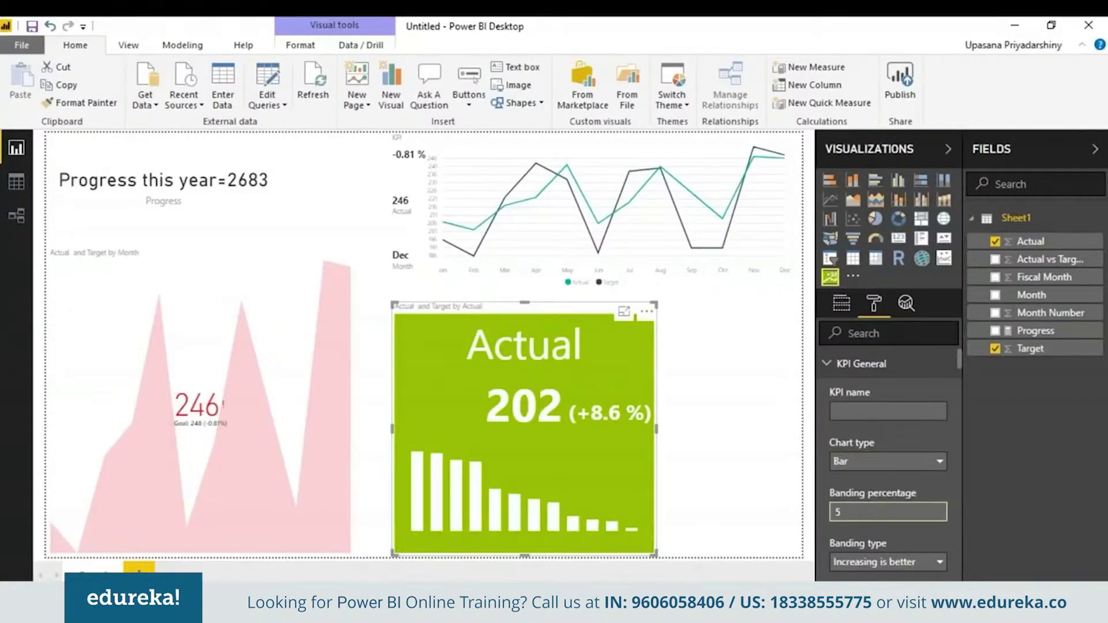
Examine the KPI Indicator's banding type options, keeping Increasing is better, and look over its other general settings.
click(938, 564)
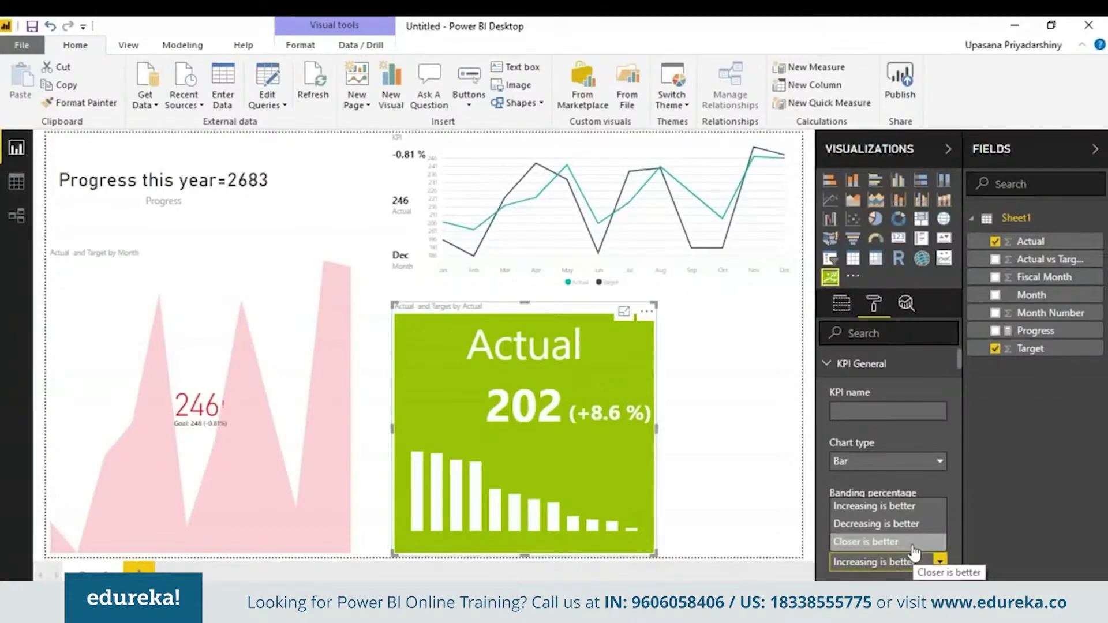
click(912, 514)
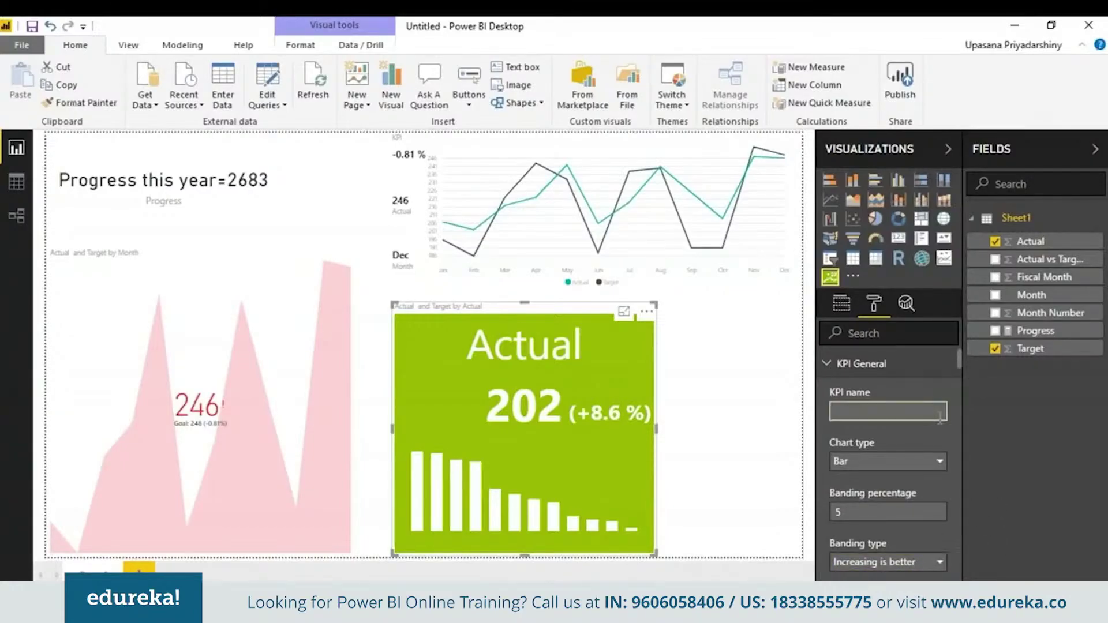
mouse_move(960, 357)
mouse_down()
mouse_move(967, 523)
mouse_move(949, 362)
mouse_move(963, 569)
mouse_move(950, 365)
mouse_up()
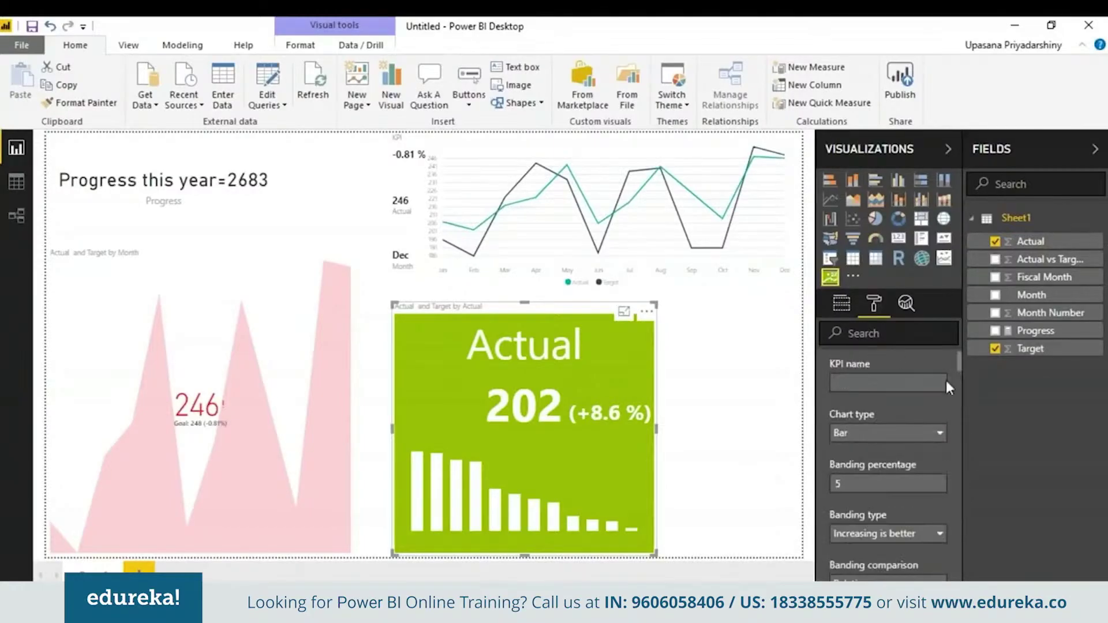
key(Escape)
Add a slicer on the Month field in the empty space beside the KPI Indicator.
click(830, 258)
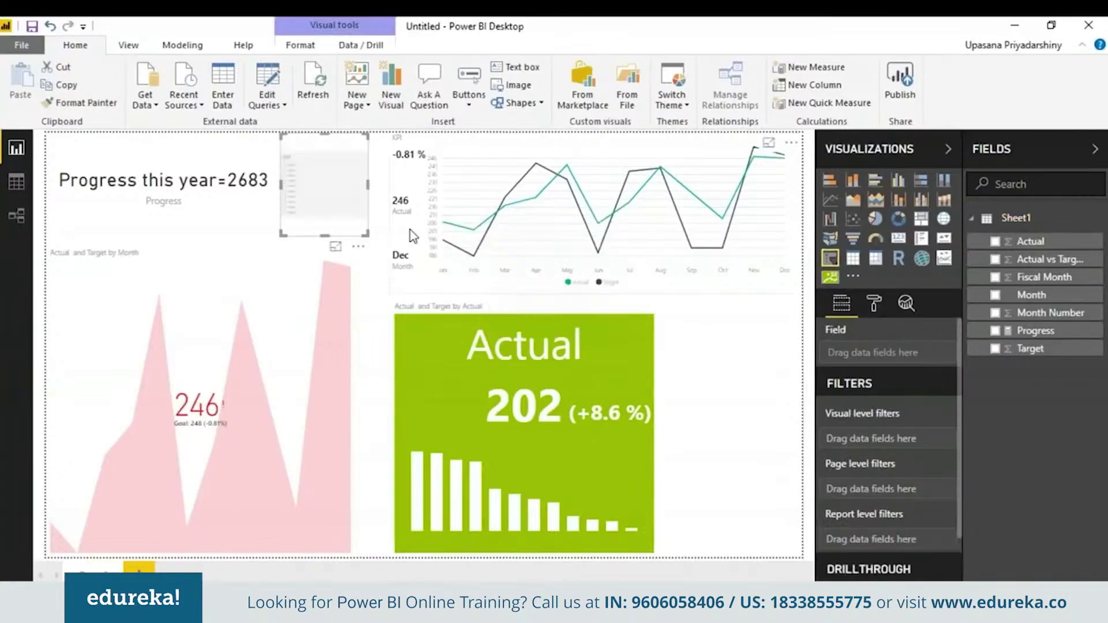
drag(1031, 295, 872, 352)
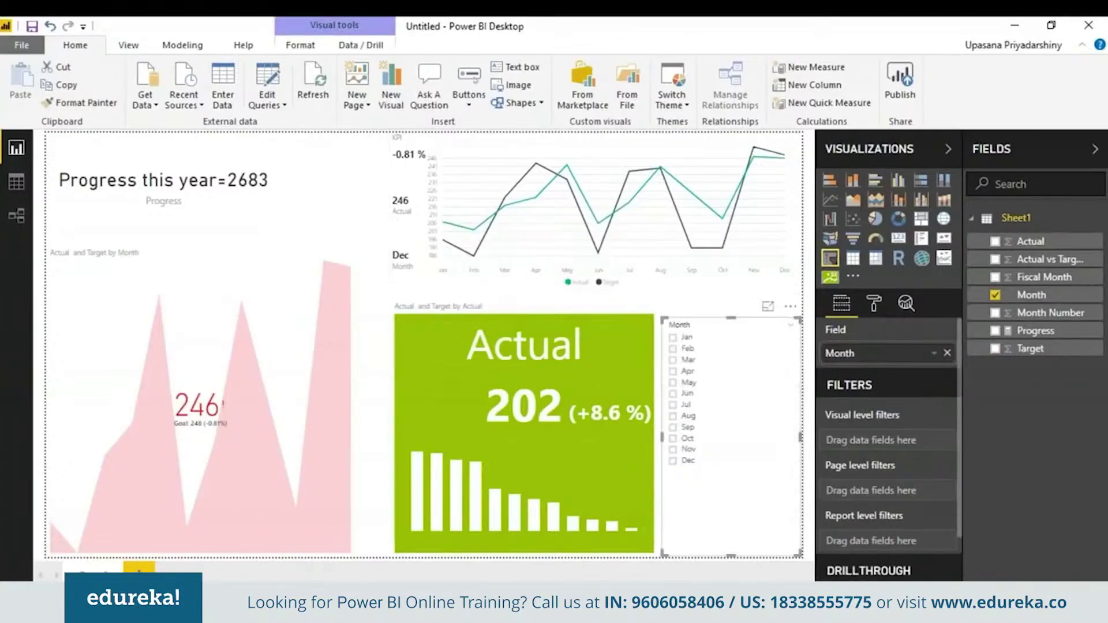
Test the Month slicer by filtering the report to Jan and Feb one at a time, and clear the selection.
click(673, 337)
click(672, 348)
click(673, 337)
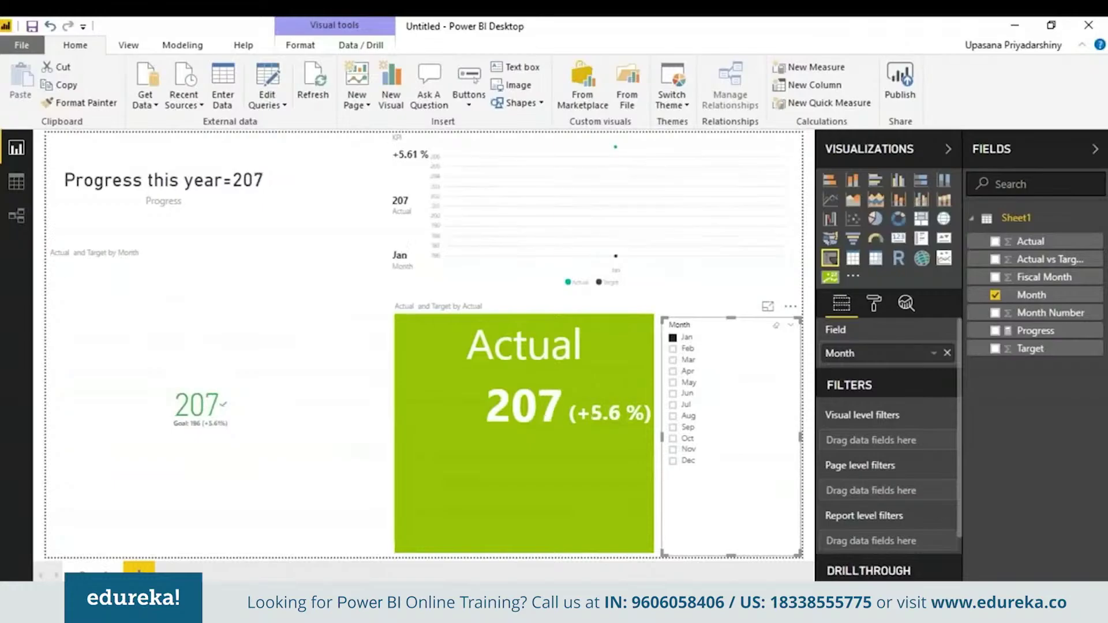
click(673, 337)
Turn off Single Select for the Month slicer and select every month from Jan to Dec.
click(873, 303)
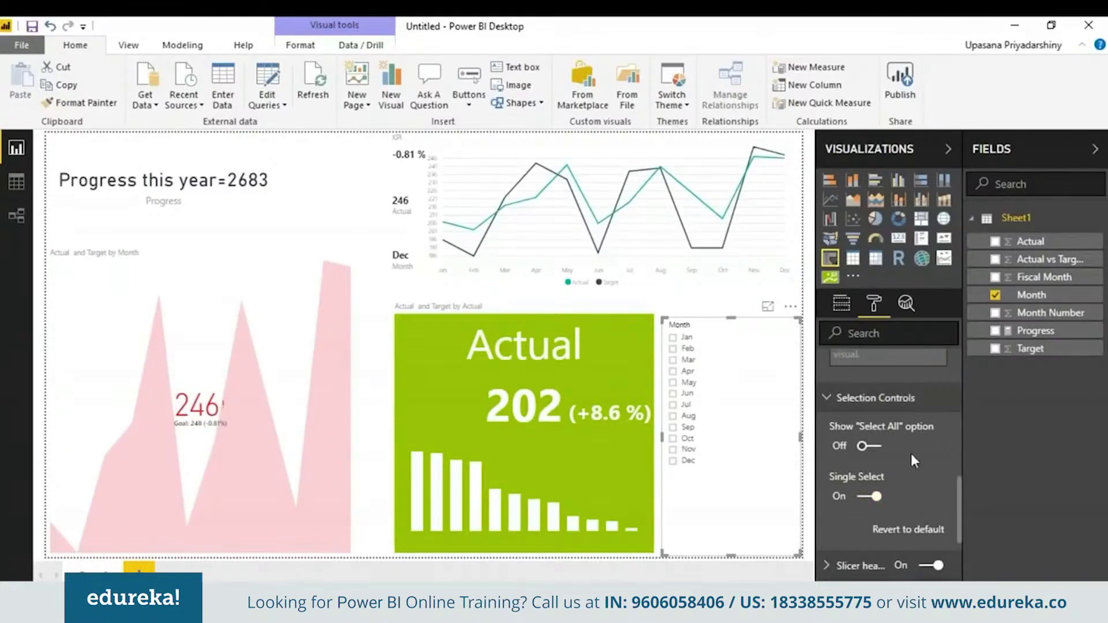
click(865, 496)
click(673, 337)
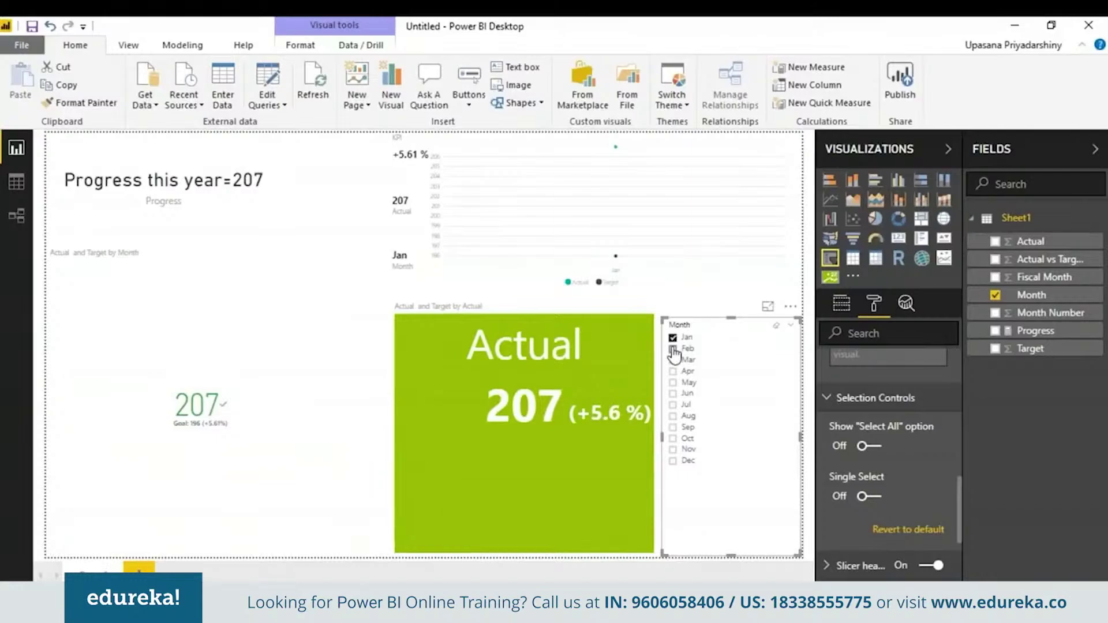
click(673, 348)
click(673, 360)
click(673, 383)
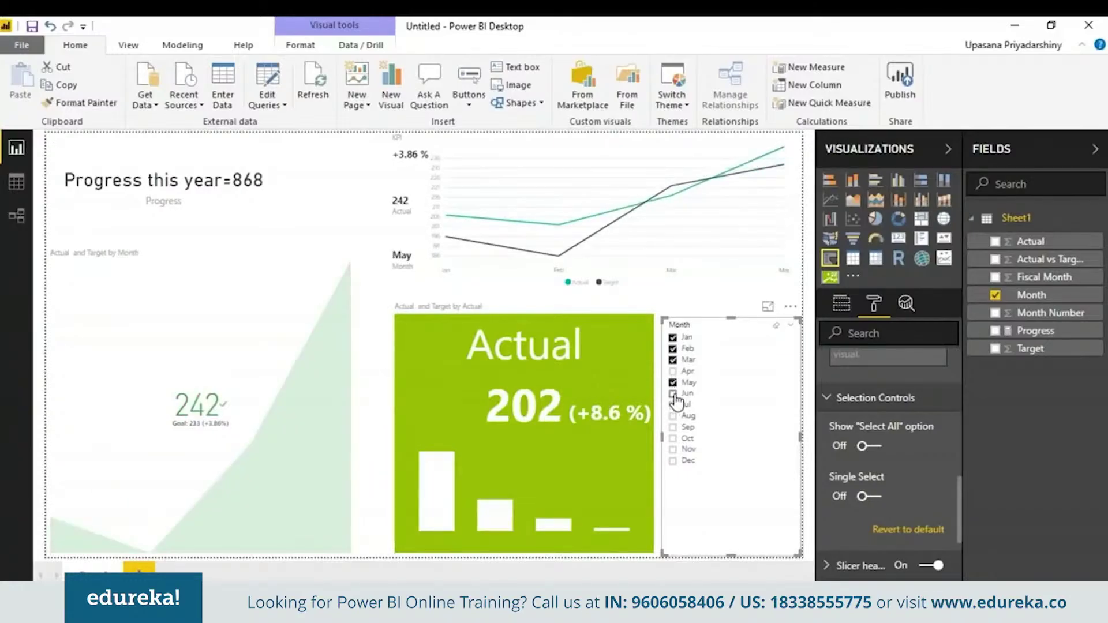
click(673, 394)
click(673, 415)
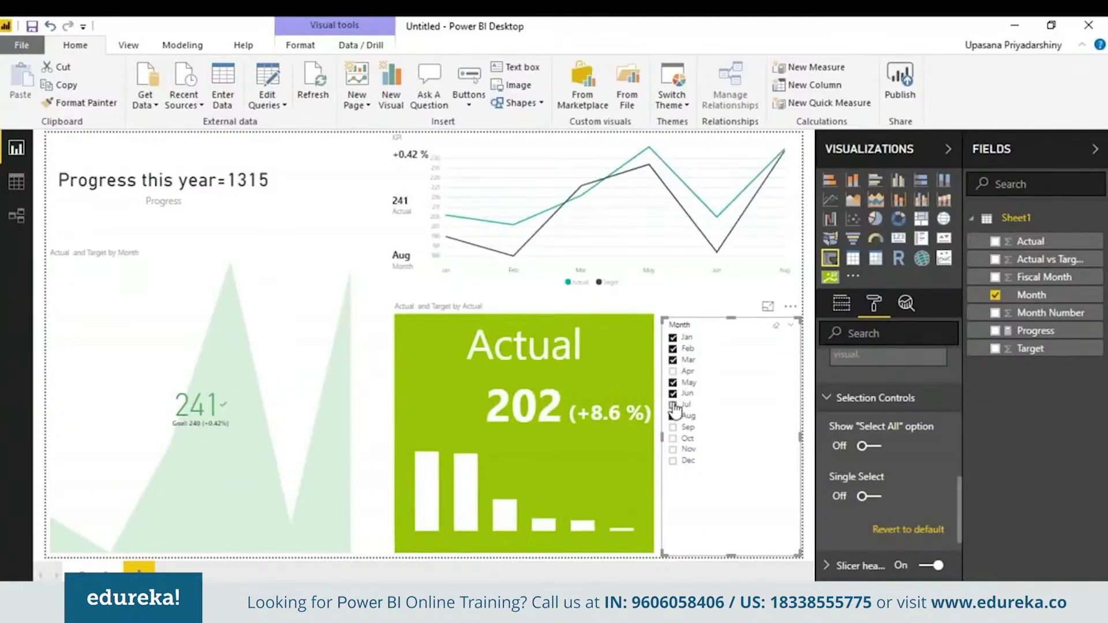
click(673, 404)
click(673, 372)
click(673, 427)
click(673, 438)
click(673, 449)
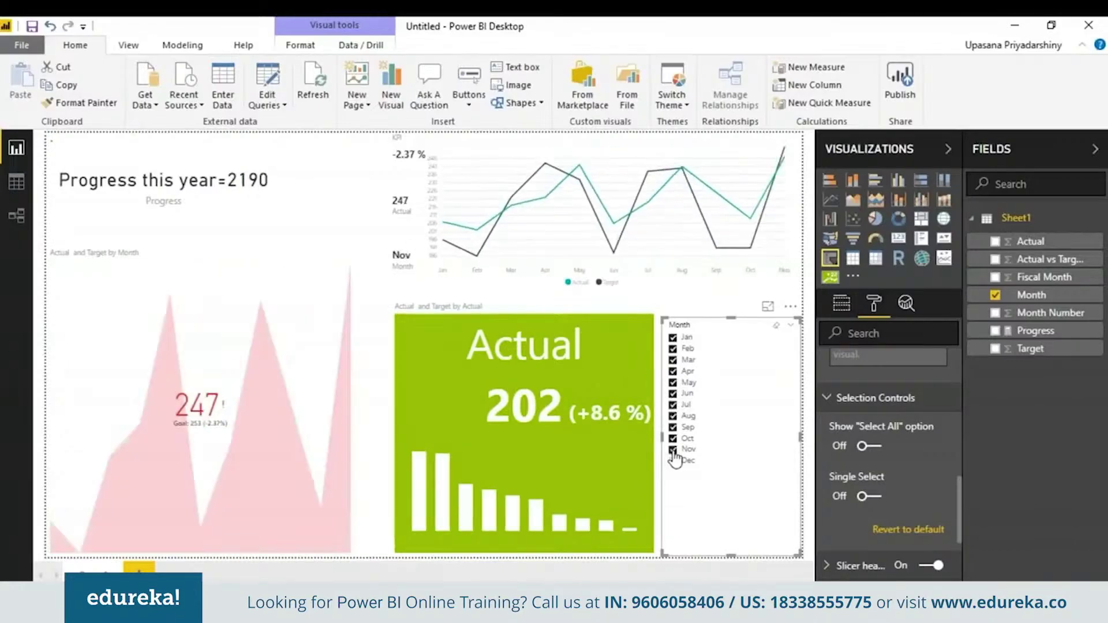
click(673, 460)
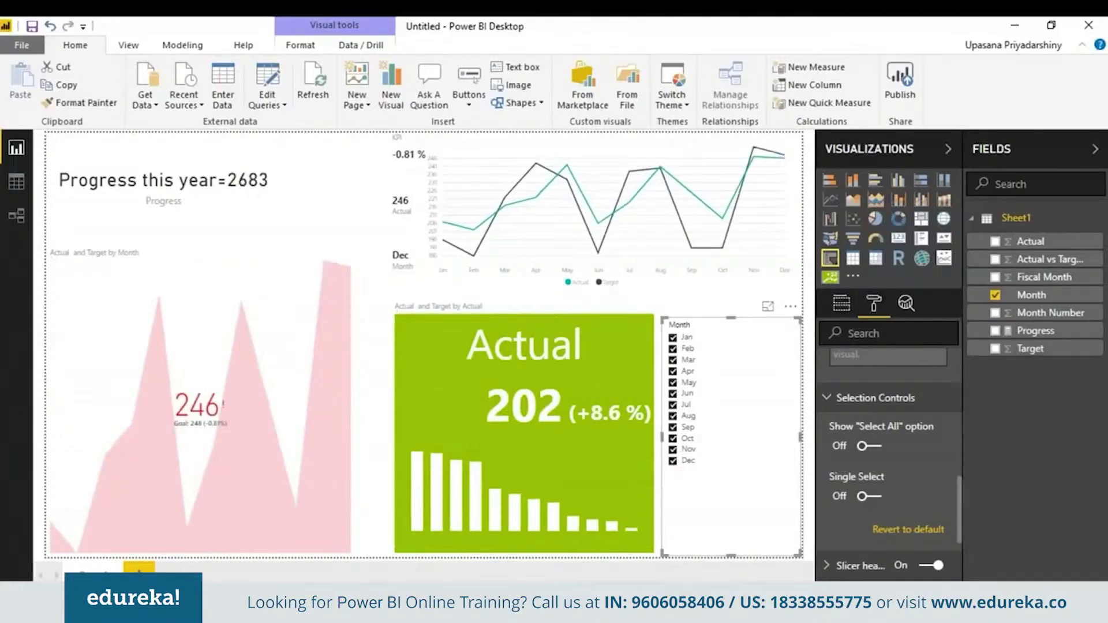